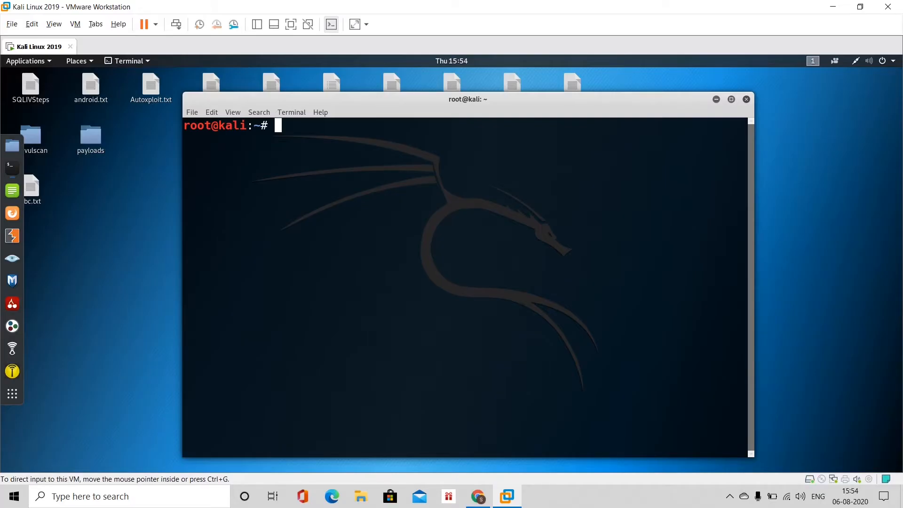
# Open the Virtual Machine Settings for the running Kali Linux 2019 VM from the VM menu.
pyautogui.click(75, 24)
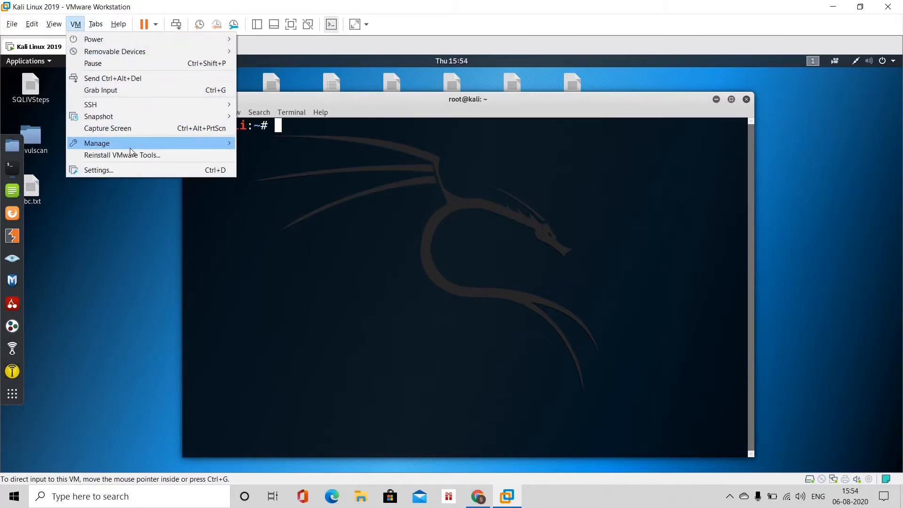
pyautogui.click(131, 170)
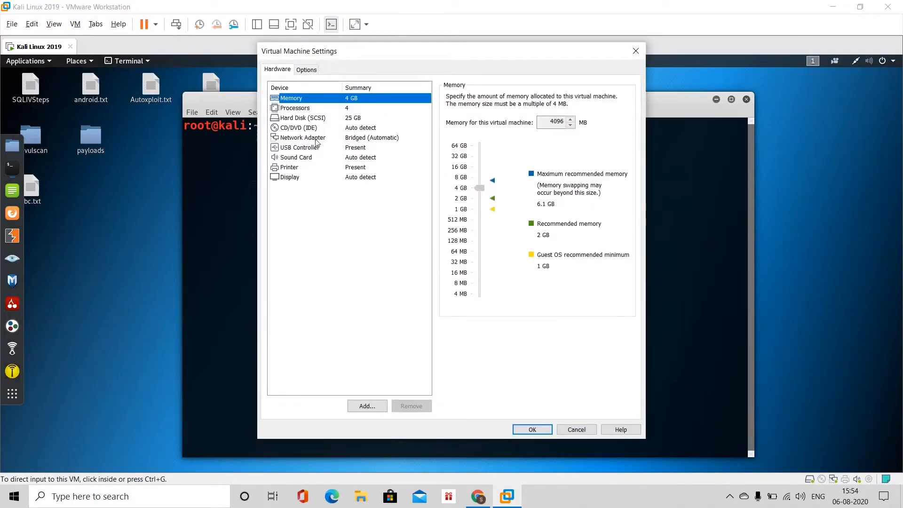
# Keep the network adapter Bridged (Automatic), toggling physical connection state replication on and back off.
pyautogui.click(315, 140)
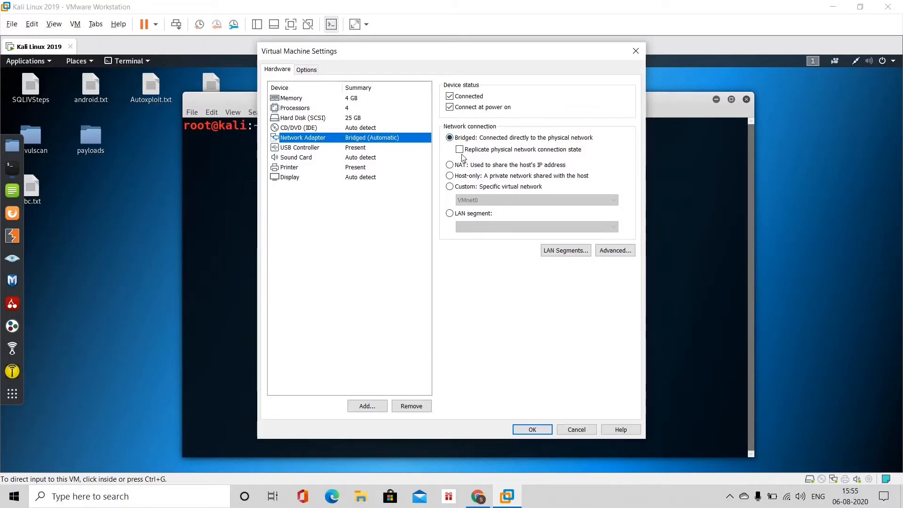
pyautogui.click(460, 152)
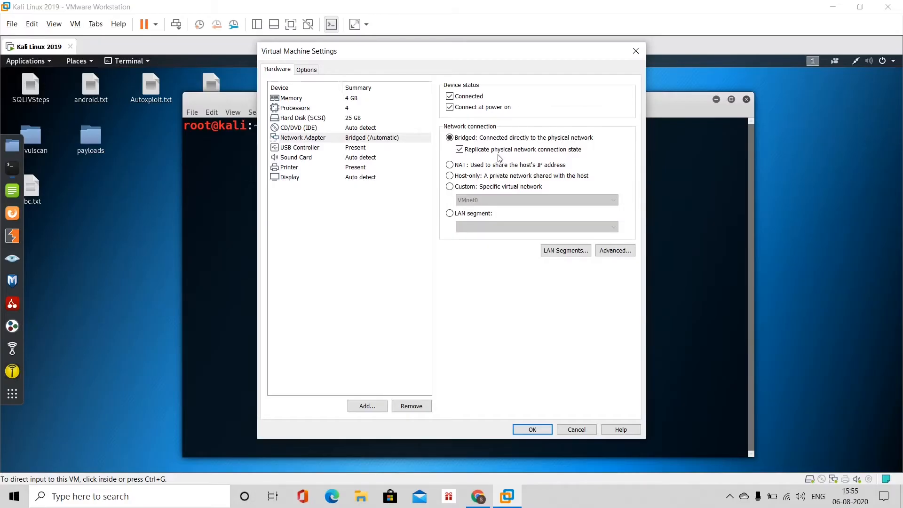
pyautogui.click(460, 150)
# Confirm the VM settings with OK and run ifconfig in the Kali root terminal.
pyautogui.click(532, 430)
pyautogui.write('ifconfig')
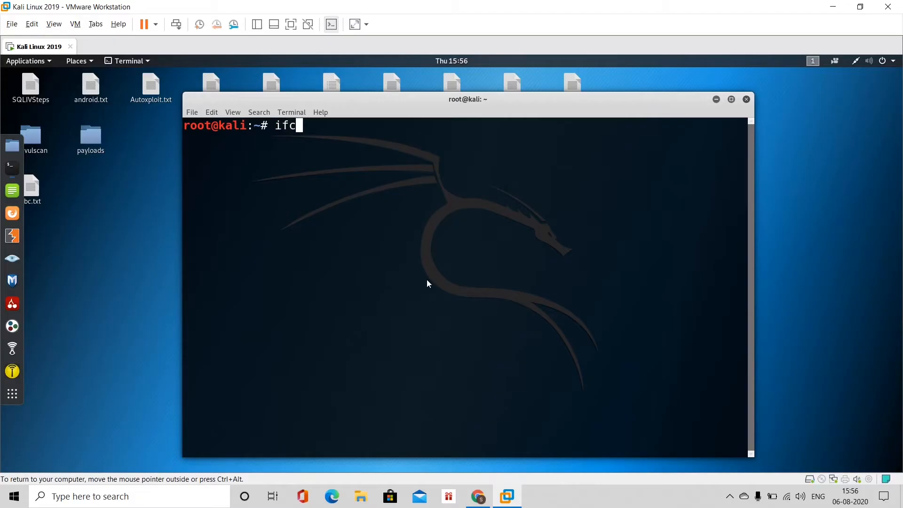
pyautogui.press('Return')
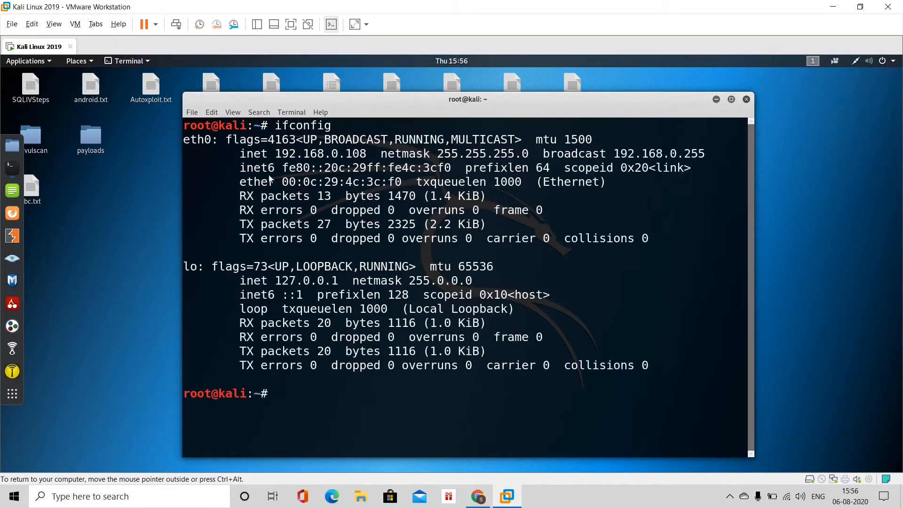
# Highlight eth0's inet 192.168.0.108, inet6 link-local and MAC address lines in the output.
pyautogui.moveTo(275, 156); pyautogui.dragTo(369, 157)
pyautogui.moveTo(240, 170); pyautogui.dragTo(465, 171)
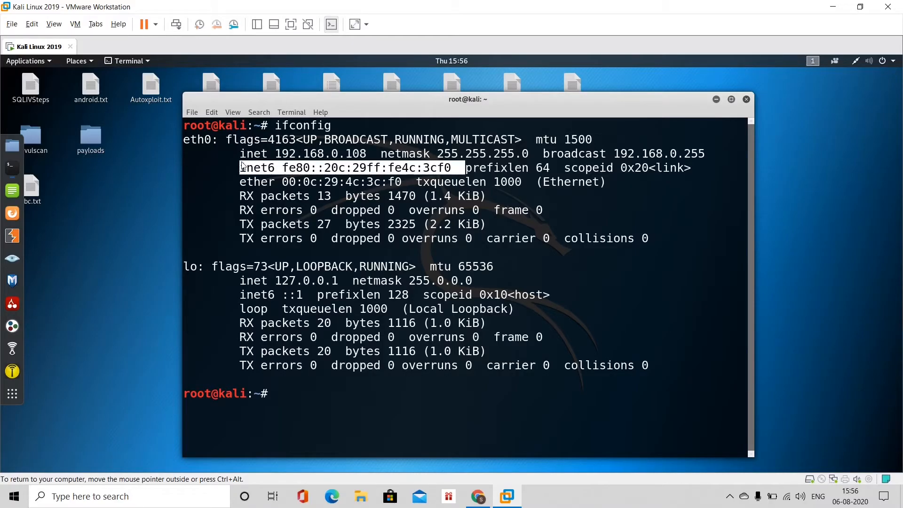
pyautogui.moveTo(241, 155); pyautogui.dragTo(686, 171)
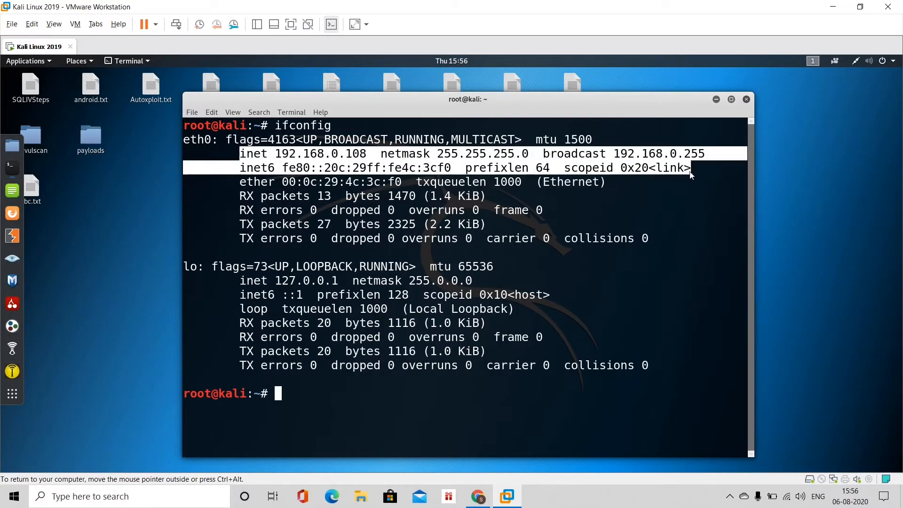
pyautogui.moveTo(284, 183); pyautogui.dragTo(404, 184)
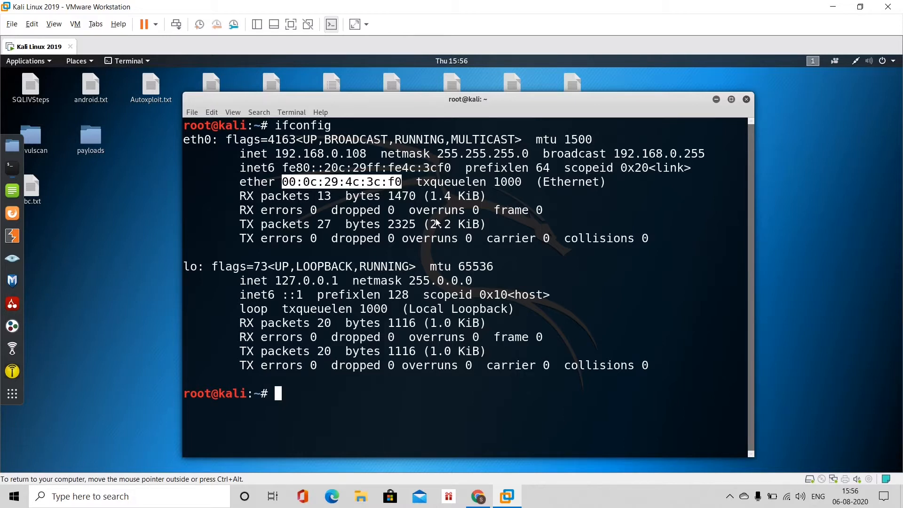
pyautogui.click(361, 183)
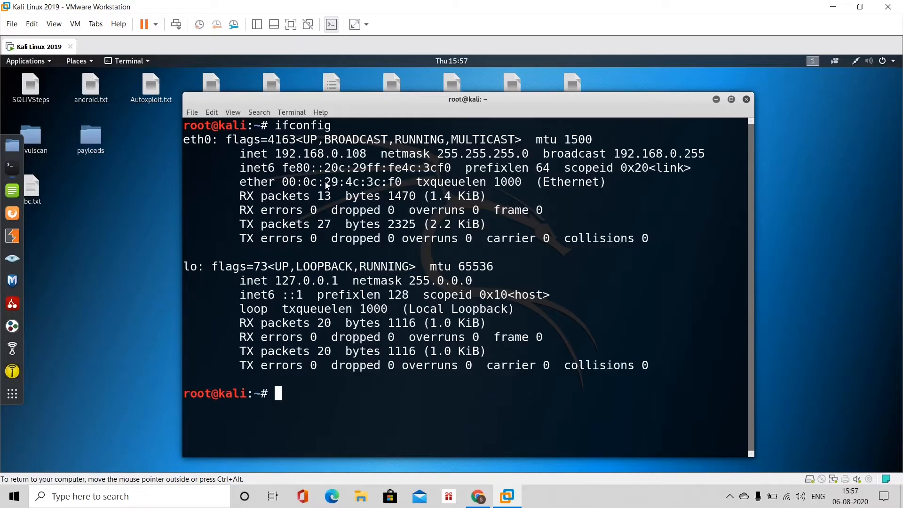
pyautogui.moveTo(237, 155); pyautogui.dragTo(384, 160)
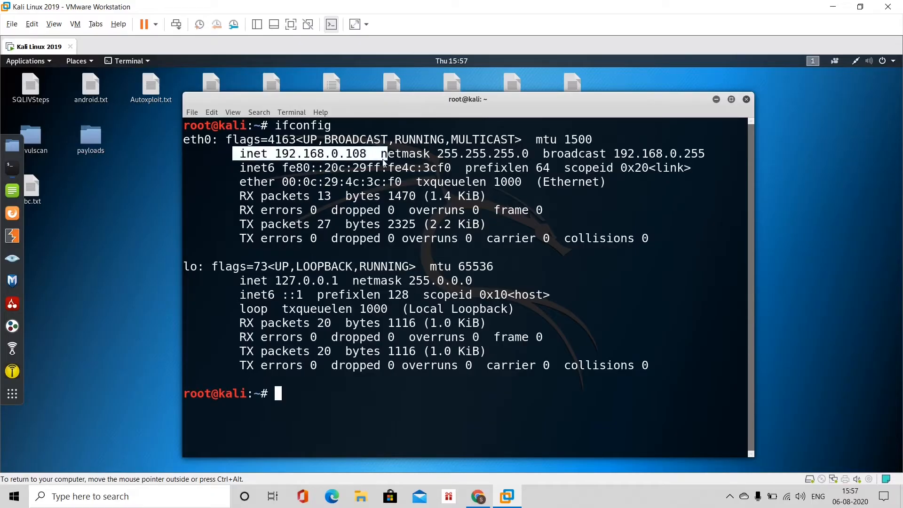
pyautogui.moveTo(240, 172); pyautogui.dragTo(460, 175)
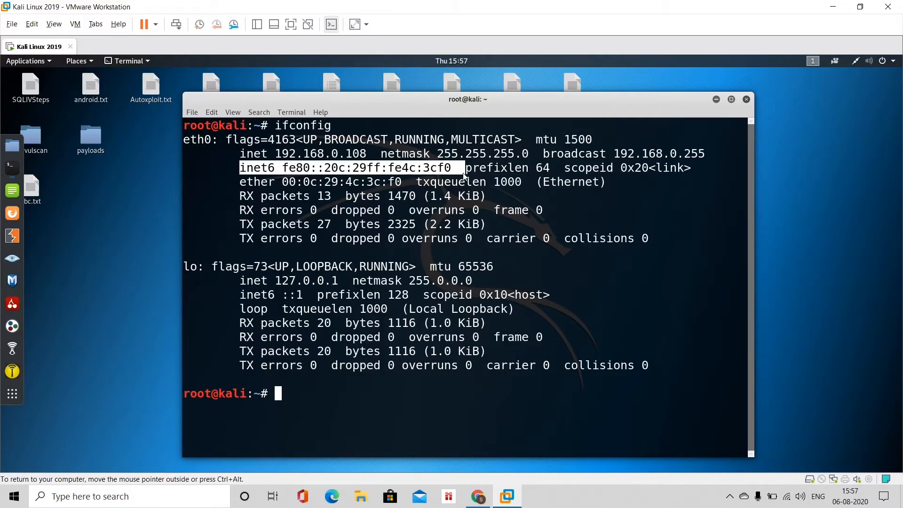
# Close the terminal, power off the Kali guest, and minimize VMware Workstation.
pyautogui.click(747, 100)
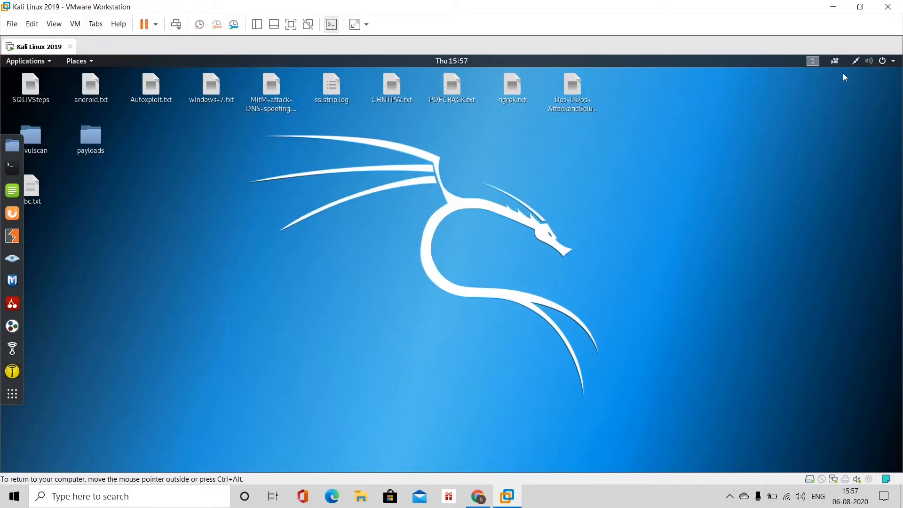
pyautogui.click(889, 61)
pyautogui.click(872, 196)
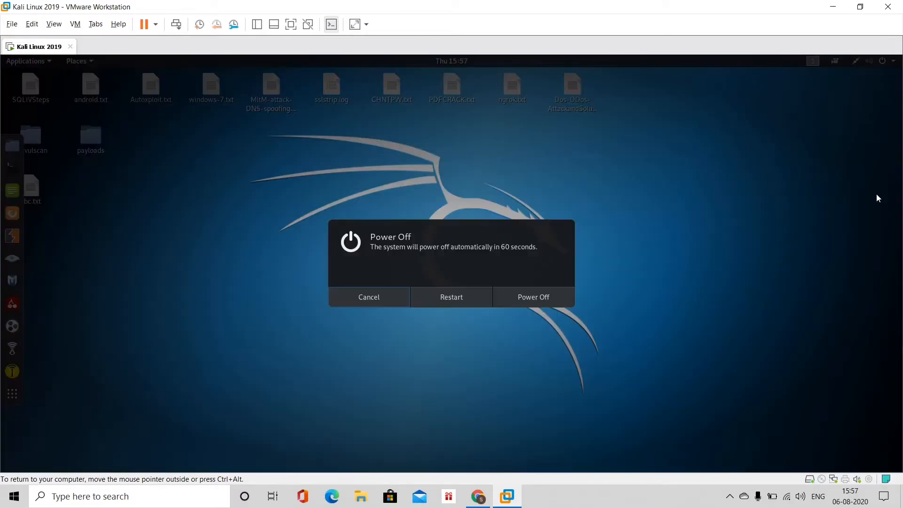
pyautogui.click(530, 299)
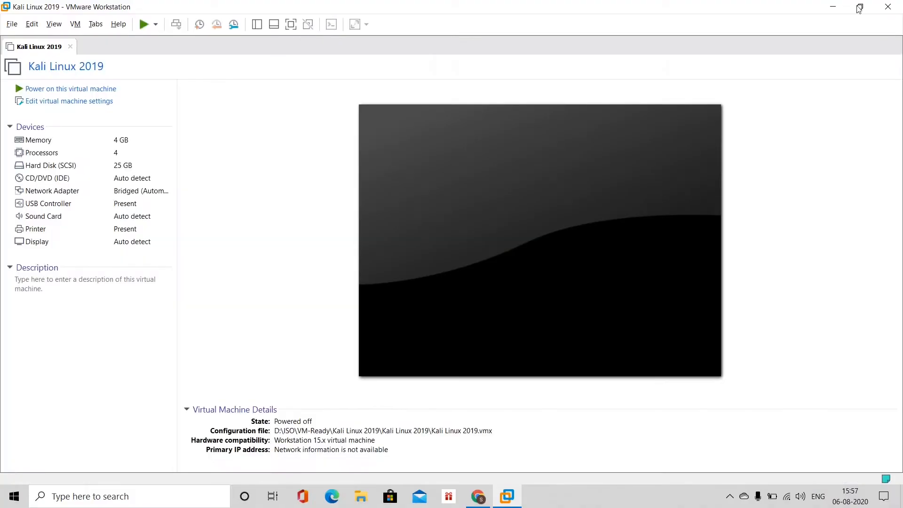
pyautogui.click(833, 6)
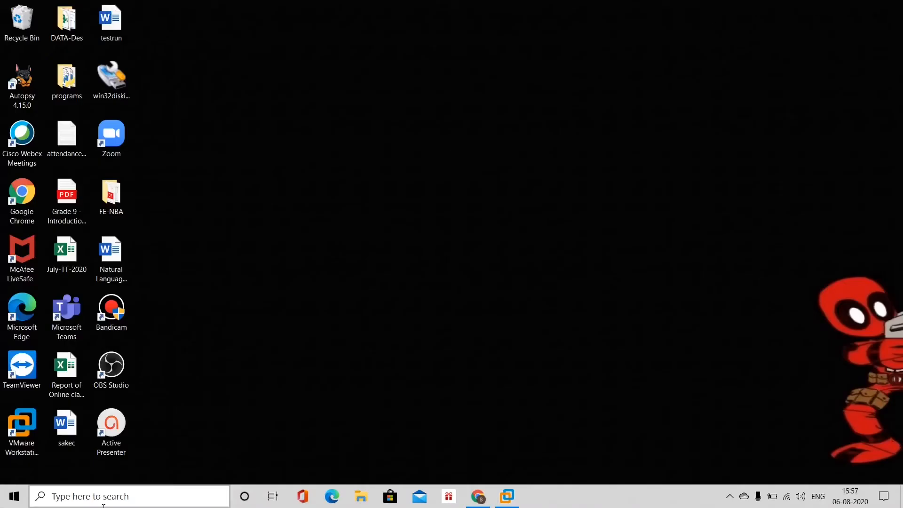
pyautogui.click(96, 498)
pyautogui.write('co')
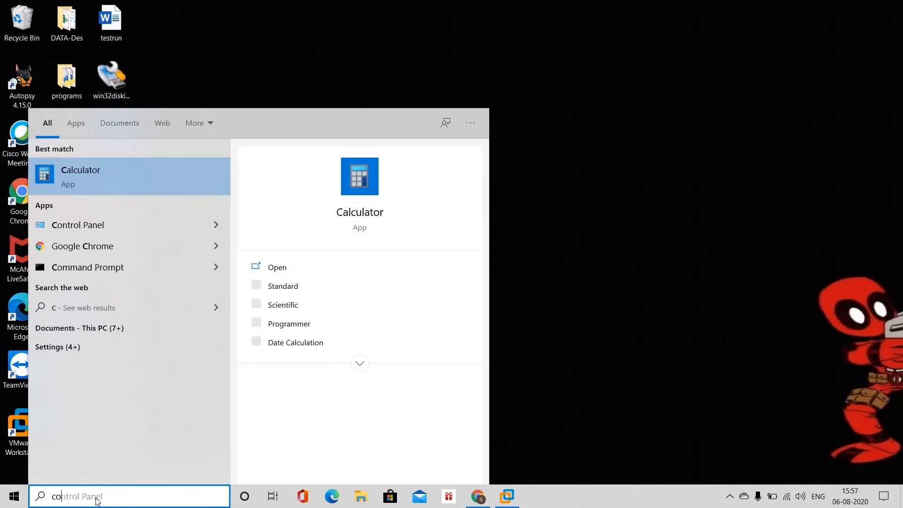
pyautogui.write('ntrol')
pyautogui.press('Return')
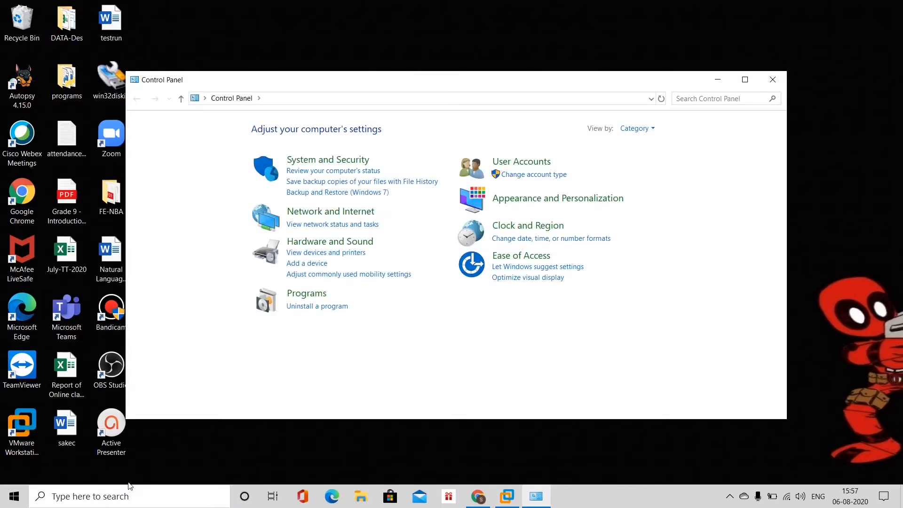
pyautogui.click(313, 227)
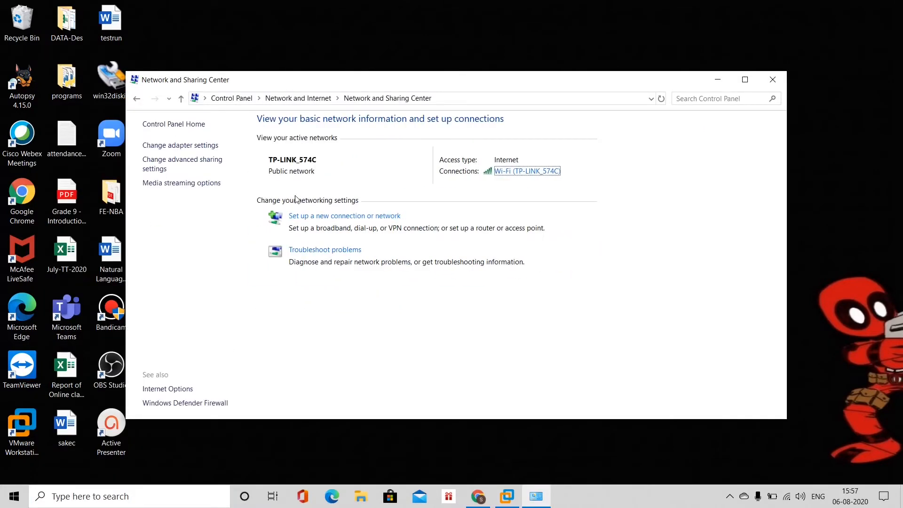
pyautogui.click(192, 147)
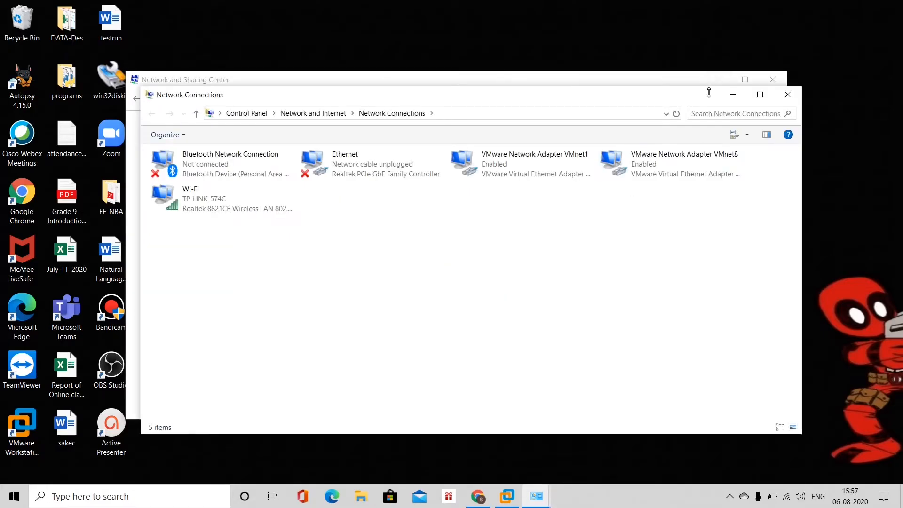
pyautogui.moveTo(656, 97); pyautogui.dragTo(638, 50)
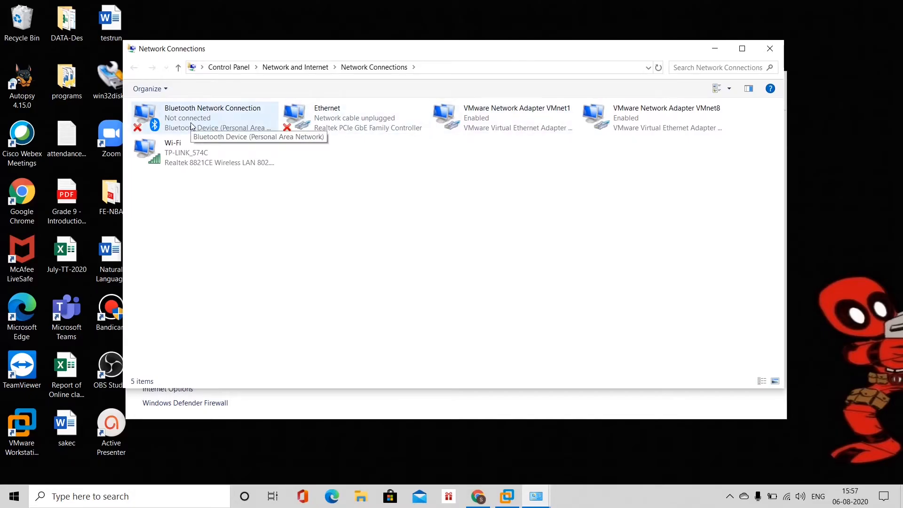
pyautogui.click(331, 116)
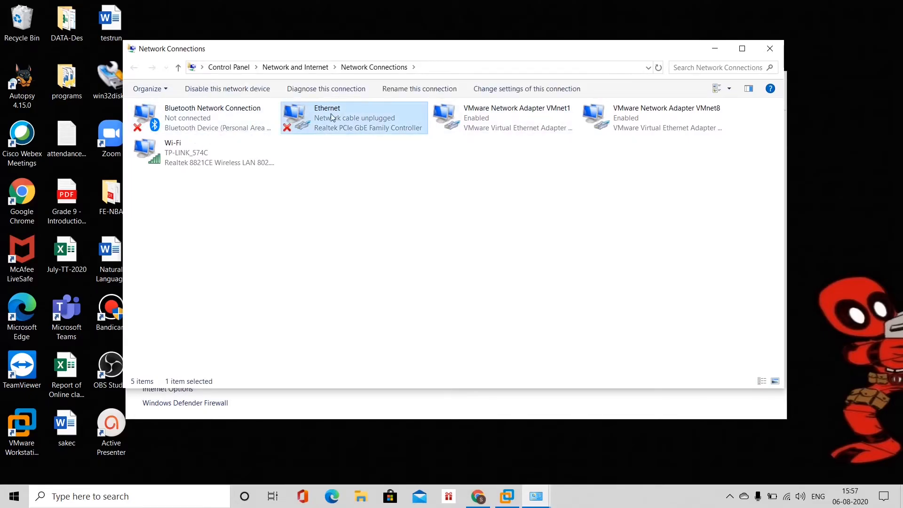
pyautogui.click(217, 159)
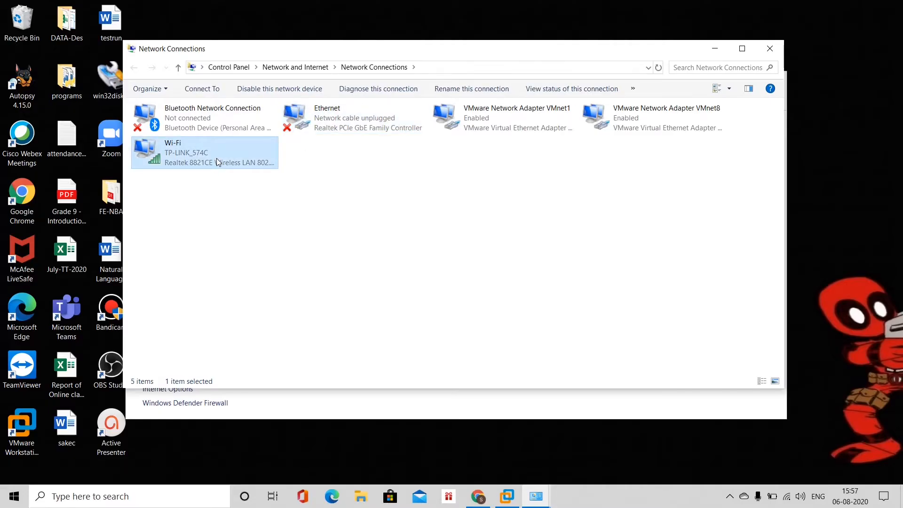
pyautogui.click(328, 191)
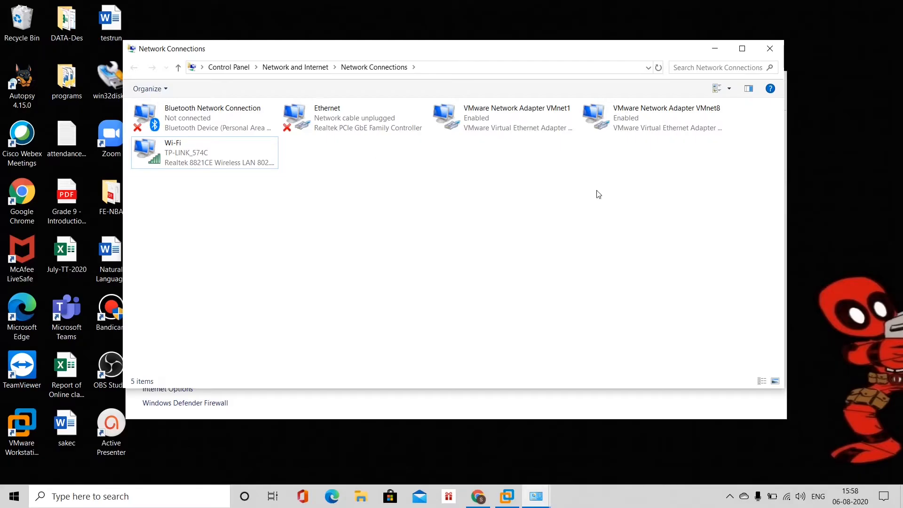
pyautogui.click(770, 49)
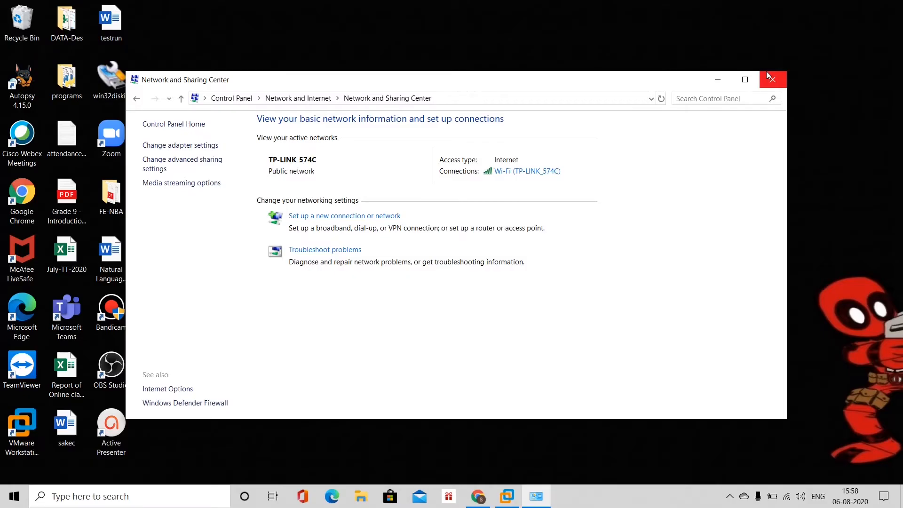
pyautogui.click(771, 78)
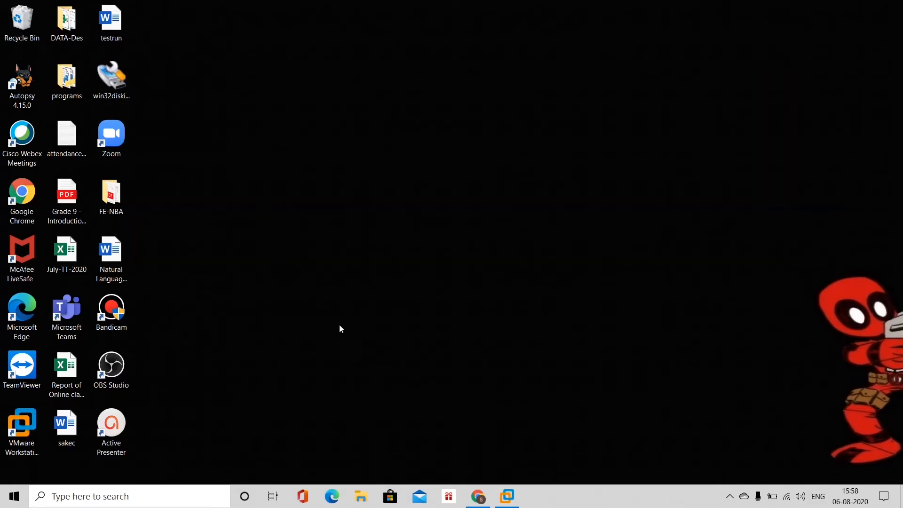
# Browse in File Explorer to C:\Program Files (x86)\VMware\VMware Workstation.
pyautogui.click(362, 495)
pyautogui.click(49, 385)
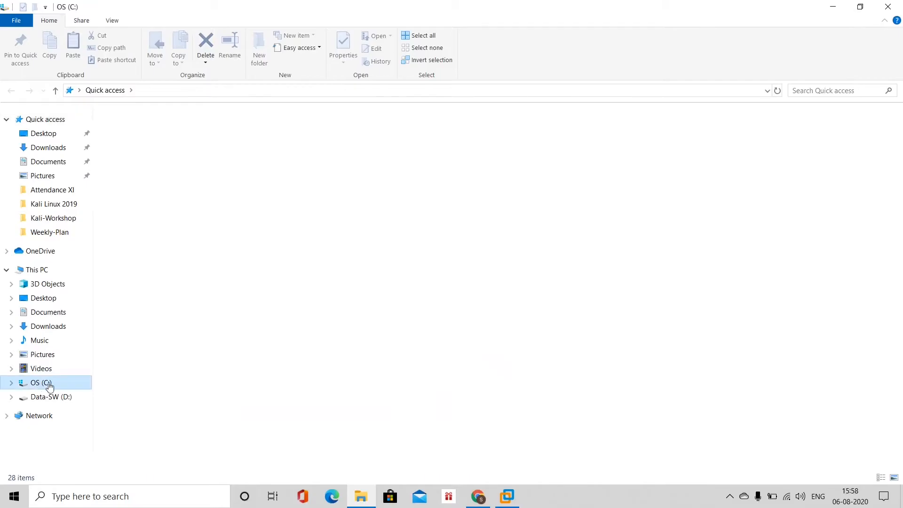
pyautogui.click(159, 155)
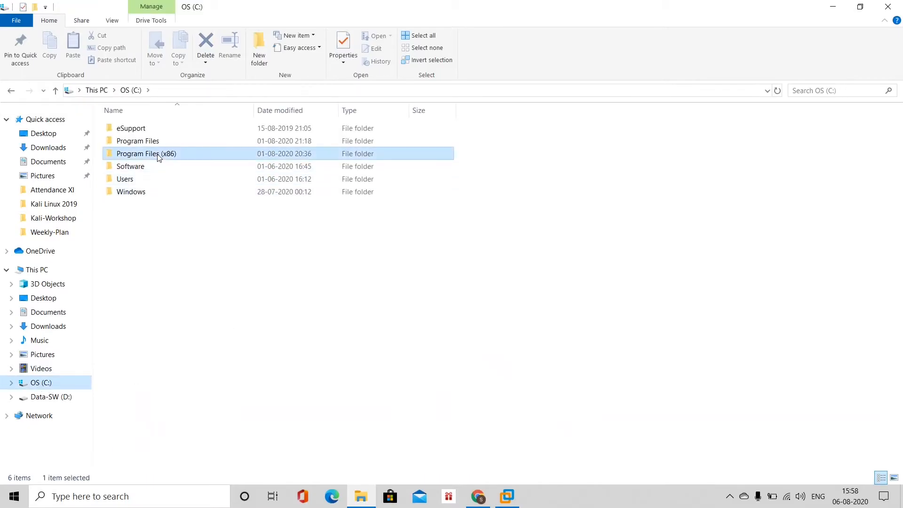
pyautogui.doubleClick(158, 154)
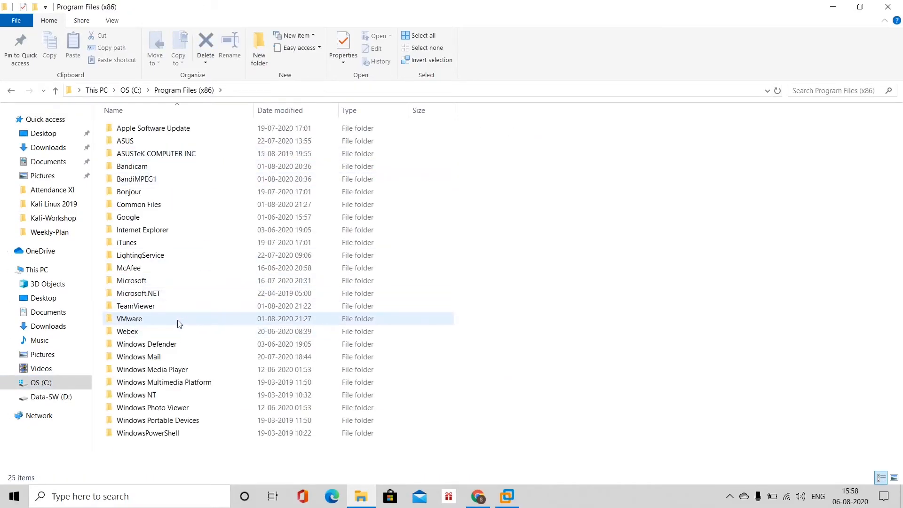
pyautogui.click(143, 319)
pyautogui.doubleClick(143, 318)
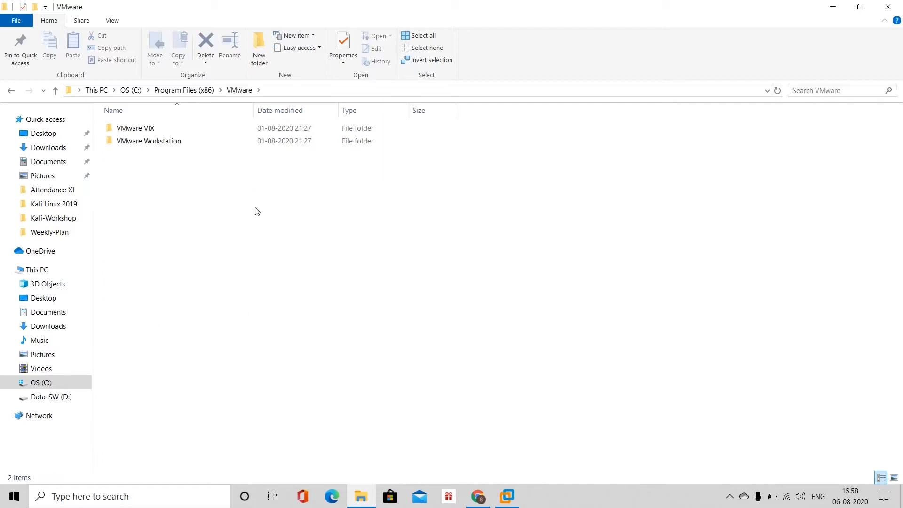
pyautogui.doubleClick(166, 143)
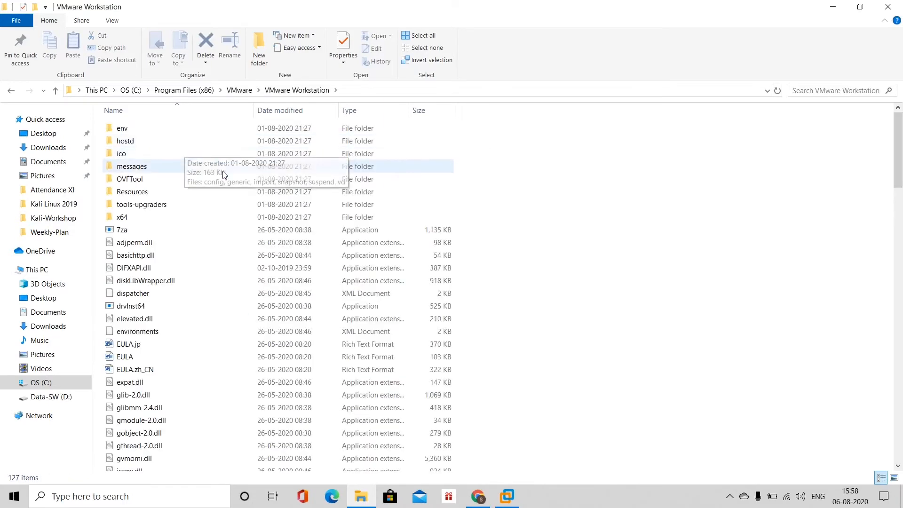
# Locate the vmnetcfg application in the folder and bring up its context menu.
pyautogui.scroll(-12, 191, 280)
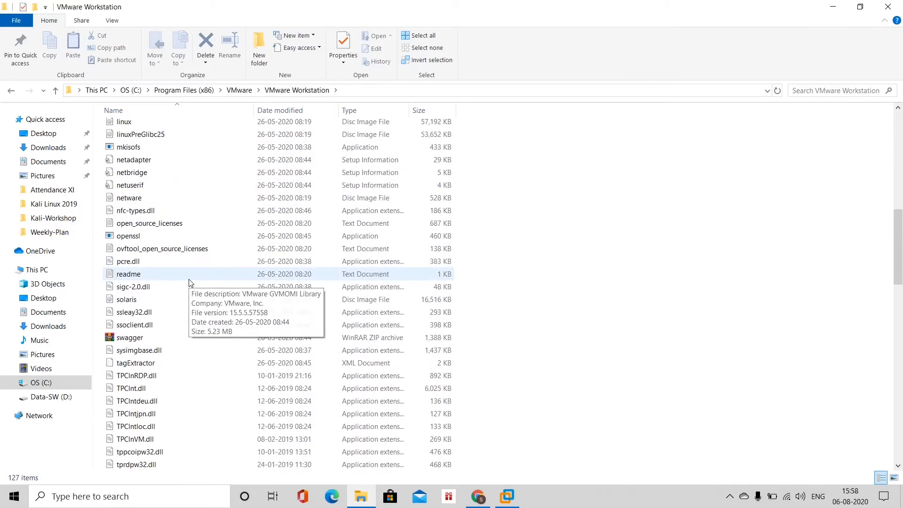
pyautogui.scroll(-13, 189, 281)
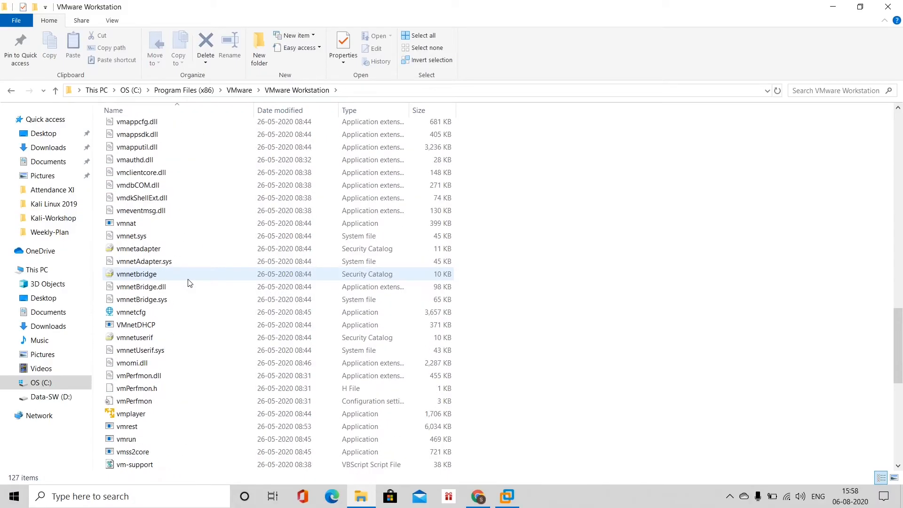
pyautogui.click(137, 314)
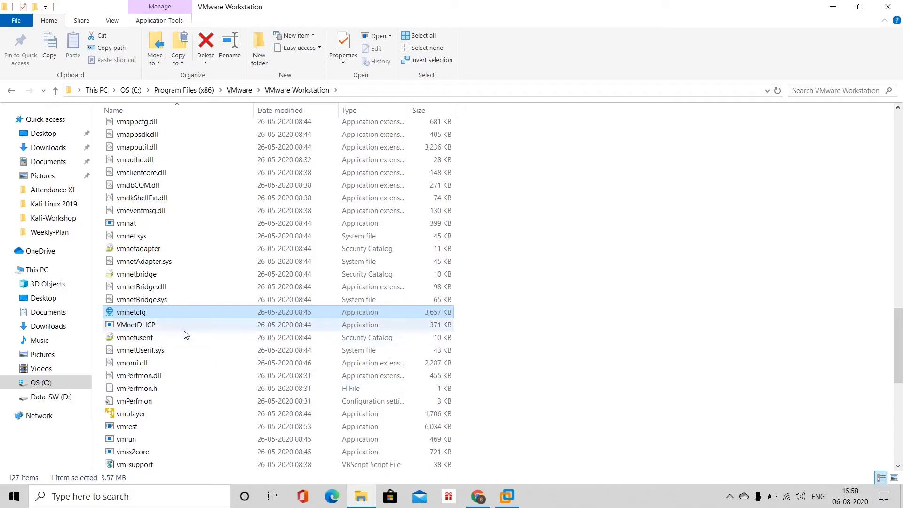
pyautogui.rightClick(138, 316)
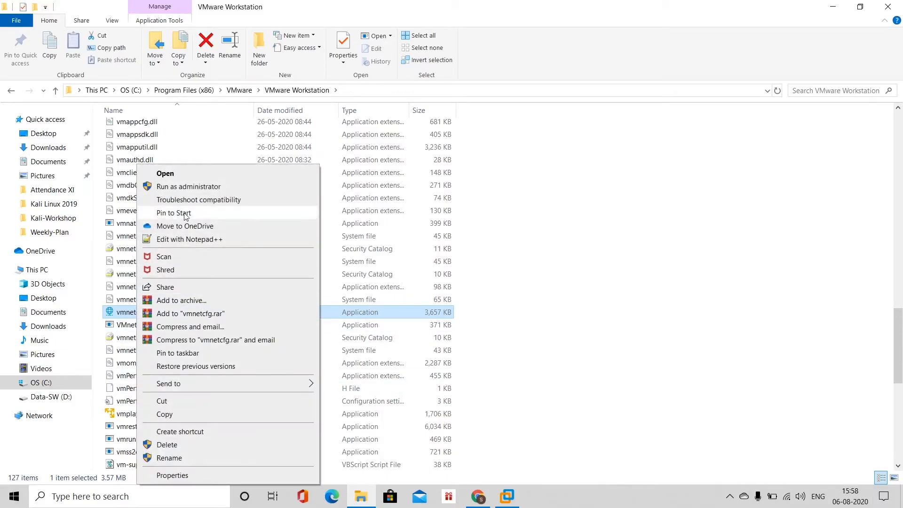
# Run vmnetcfg as administrator and select VMnet0 in the Virtual Network Editor.
pyautogui.click(214, 188)
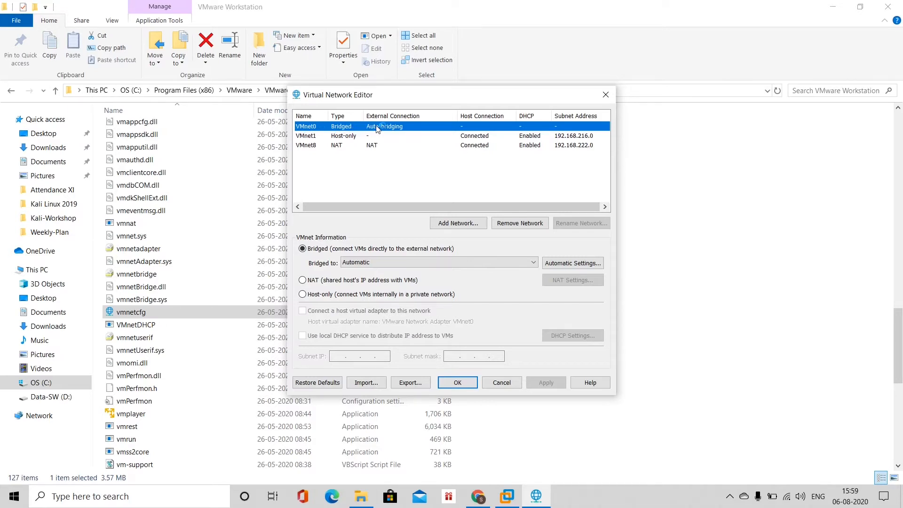
pyautogui.click(309, 133)
pyautogui.click(307, 127)
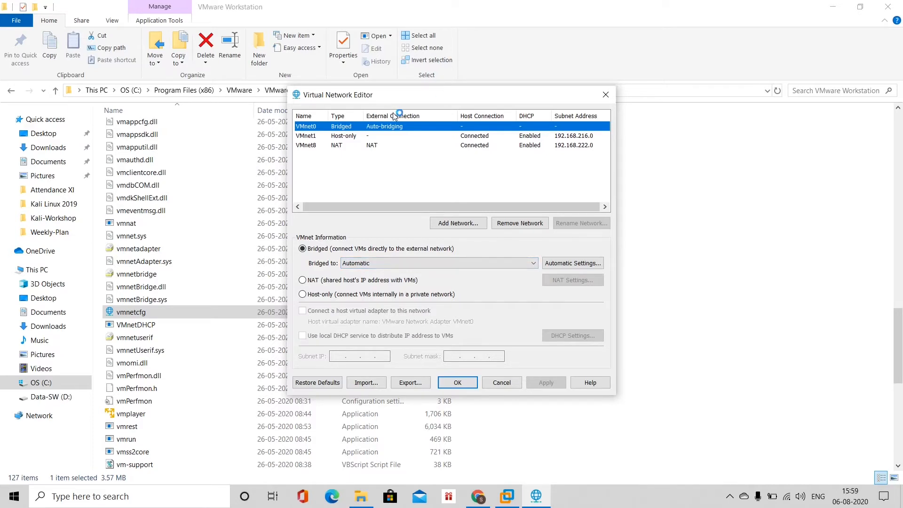
# Bridge VMnet0 to the Realtek 8821CE Wireless LAN 802.11ac PCI-E NIC, apply, and close with OK.
pyautogui.click(387, 263)
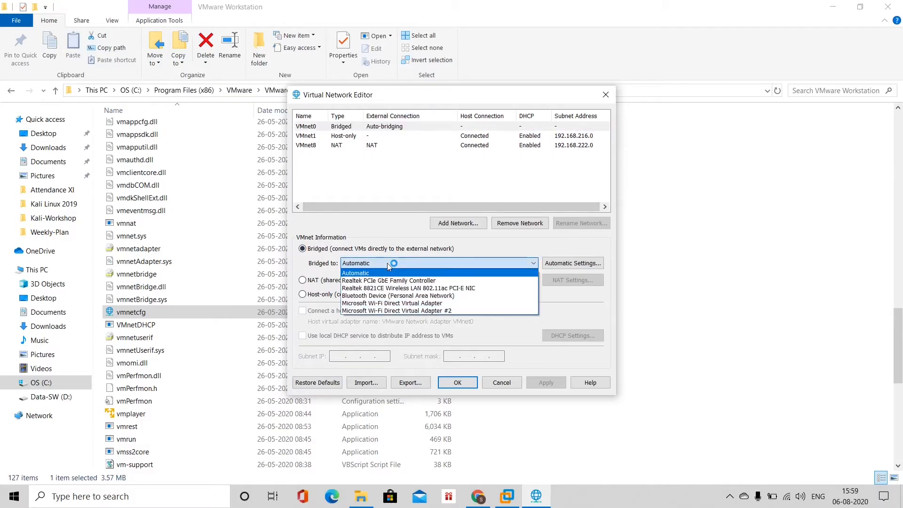
pyautogui.click(391, 289)
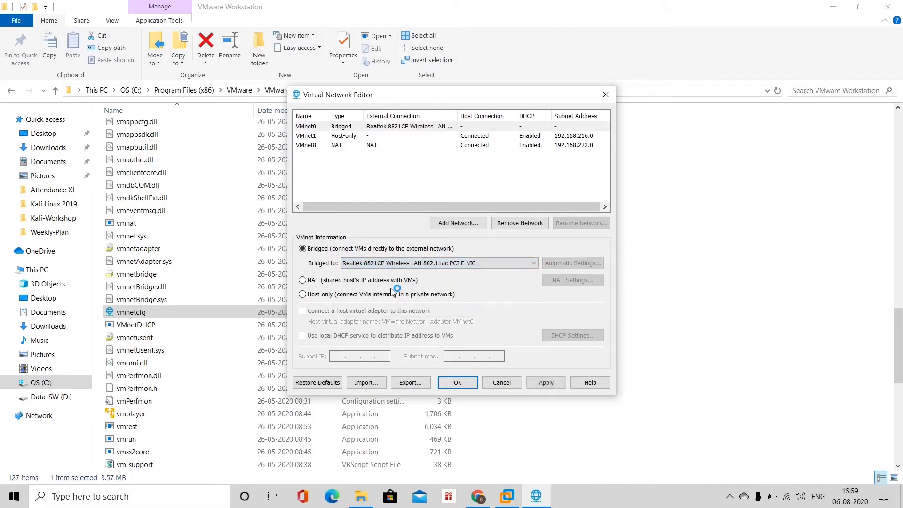
pyautogui.click(411, 264)
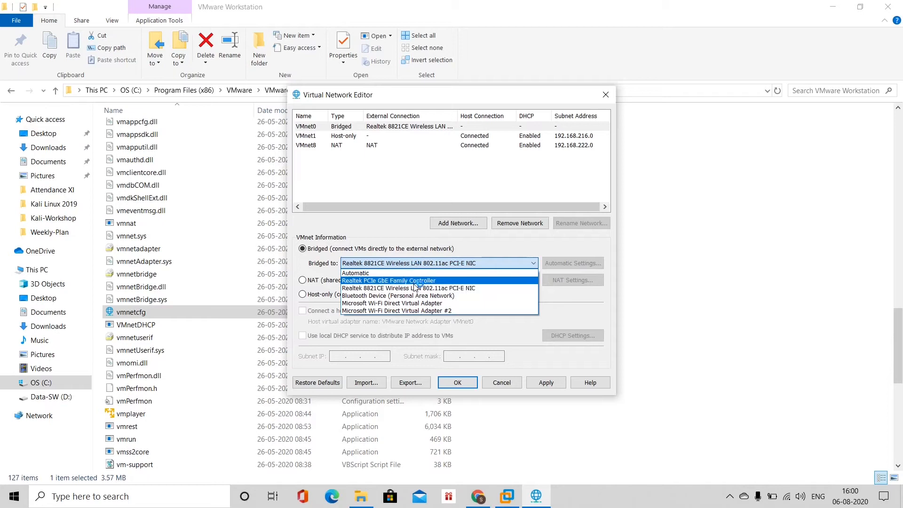
pyautogui.click(416, 280)
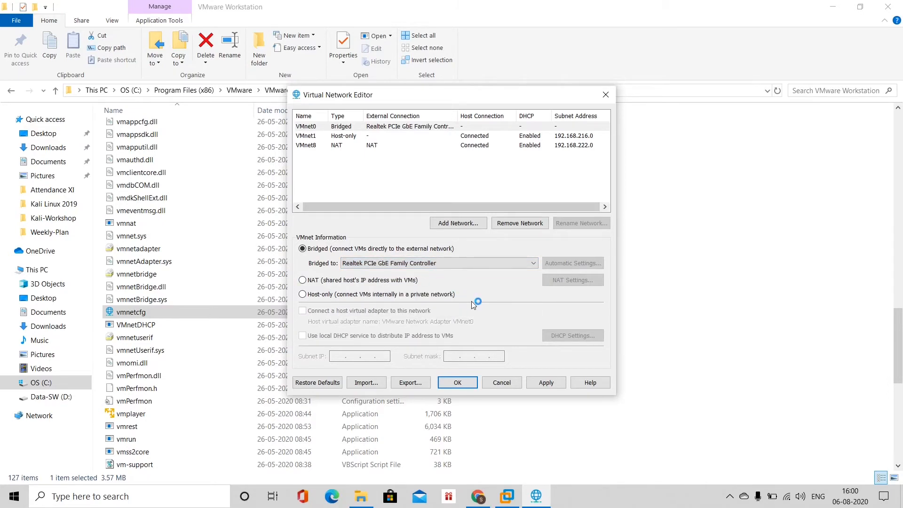
pyautogui.click(461, 263)
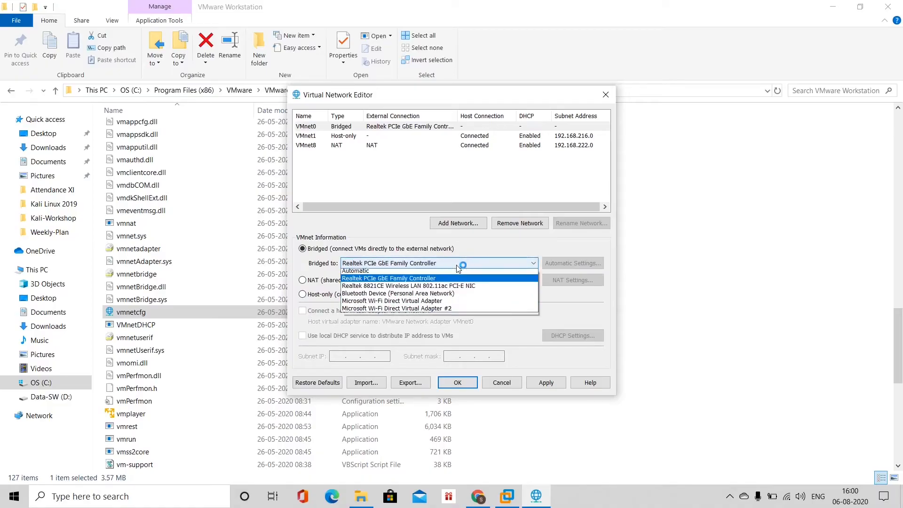
pyautogui.click(454, 289)
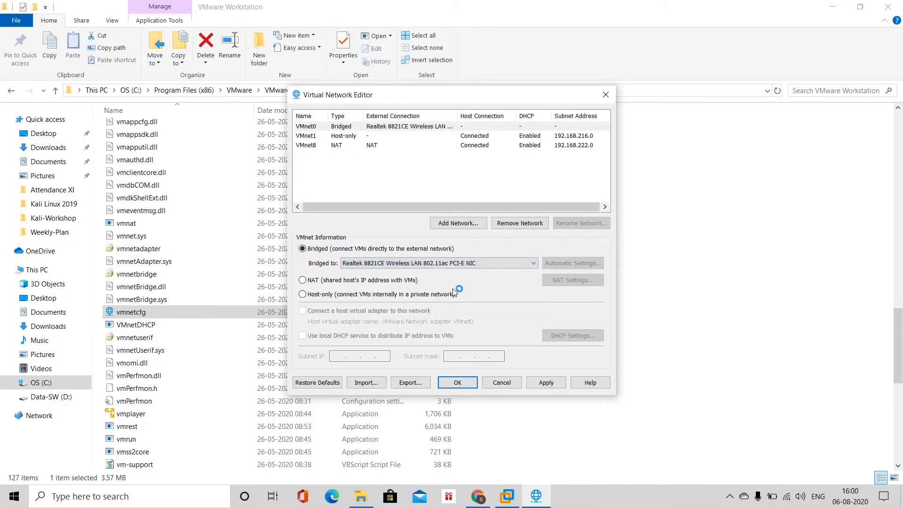
pyautogui.click(546, 383)
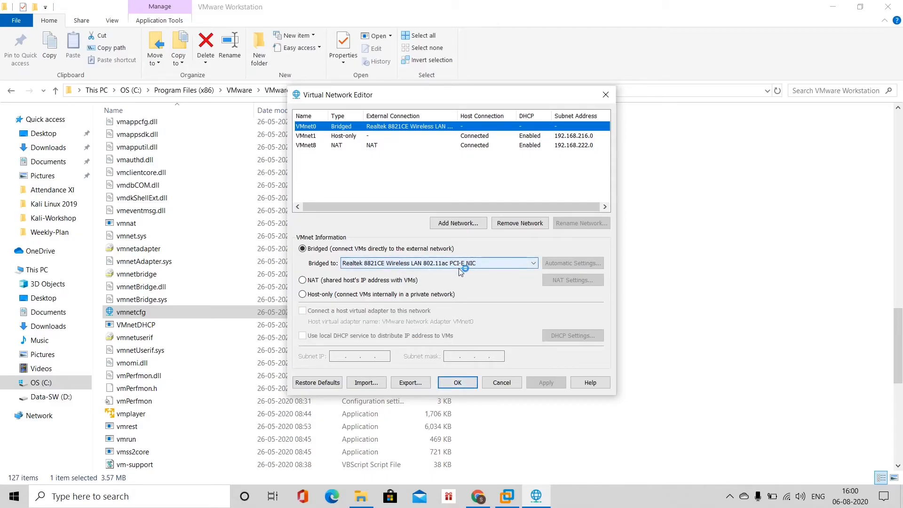
pyautogui.click(458, 382)
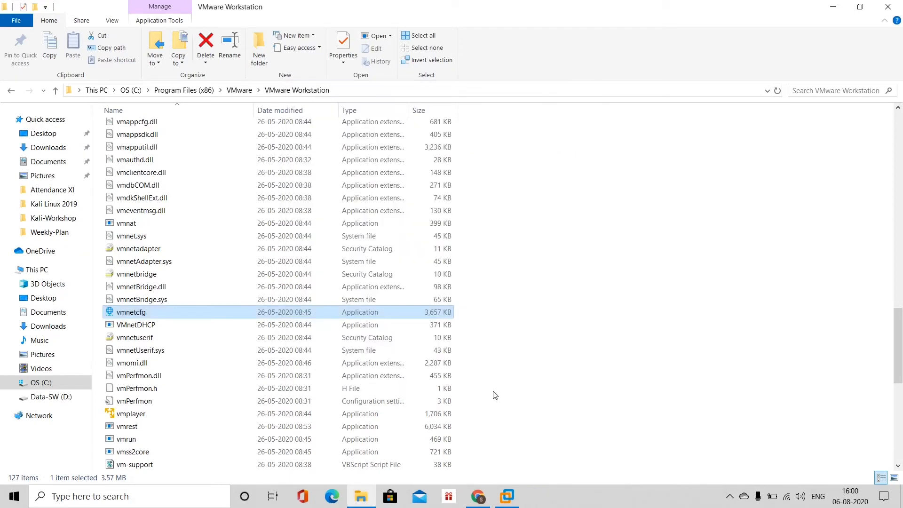
# Review the Kali VM's Network Adapter settings, confirming Bridged (Automatic), then close the dialog.
pyautogui.click(507, 501)
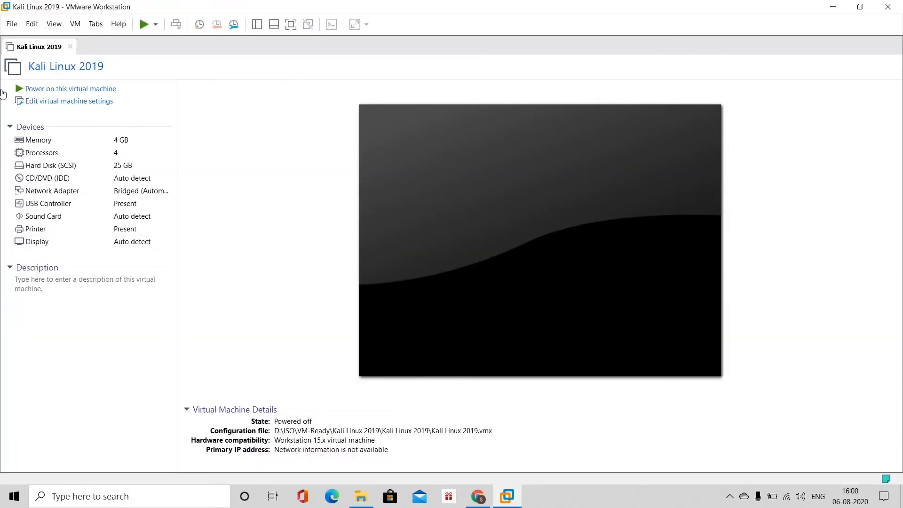
pyautogui.click(133, 190)
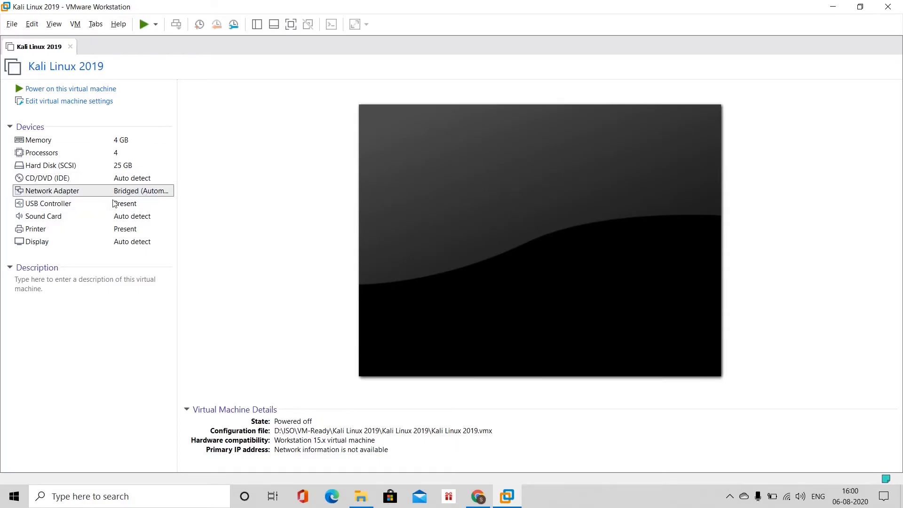
pyautogui.doubleClick(118, 191)
pyautogui.click(453, 138)
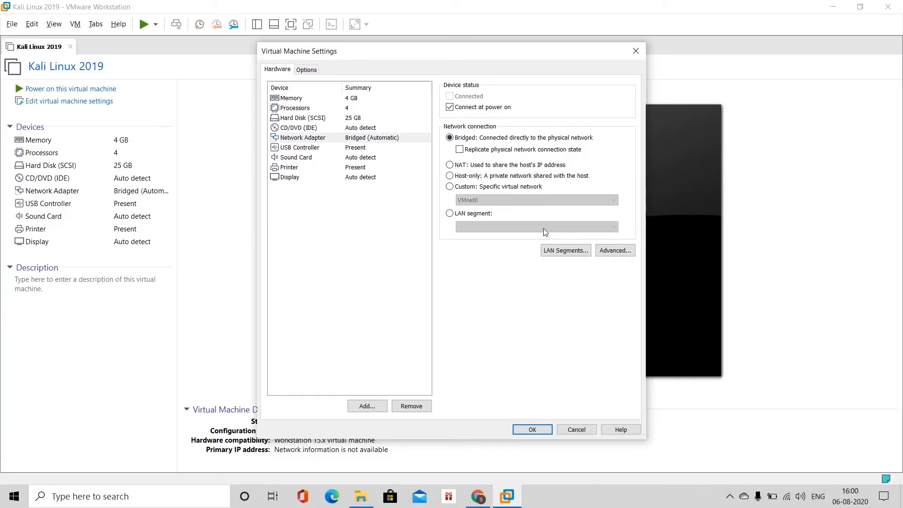
pyautogui.click(342, 141)
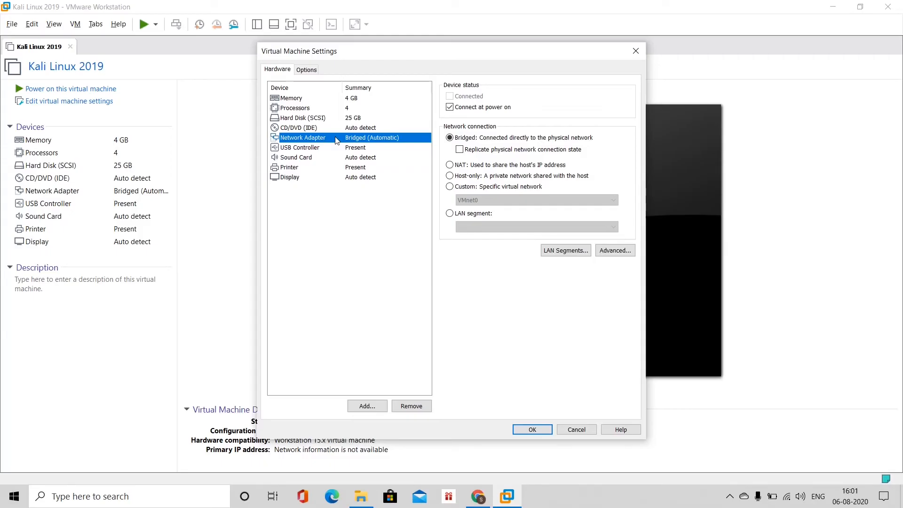
pyautogui.click(635, 52)
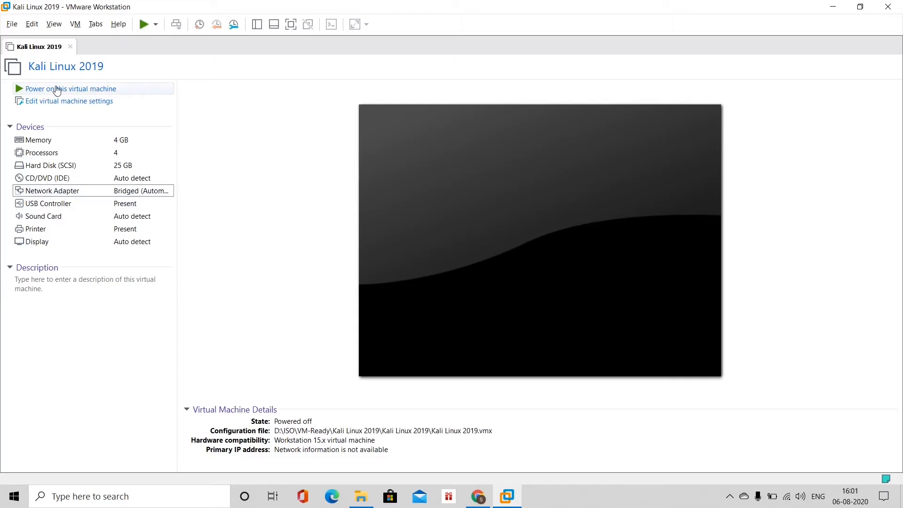
# Remove the Kali VM's existing network adapter in Virtual Machine Settings.
pyautogui.doubleClick(78, 193)
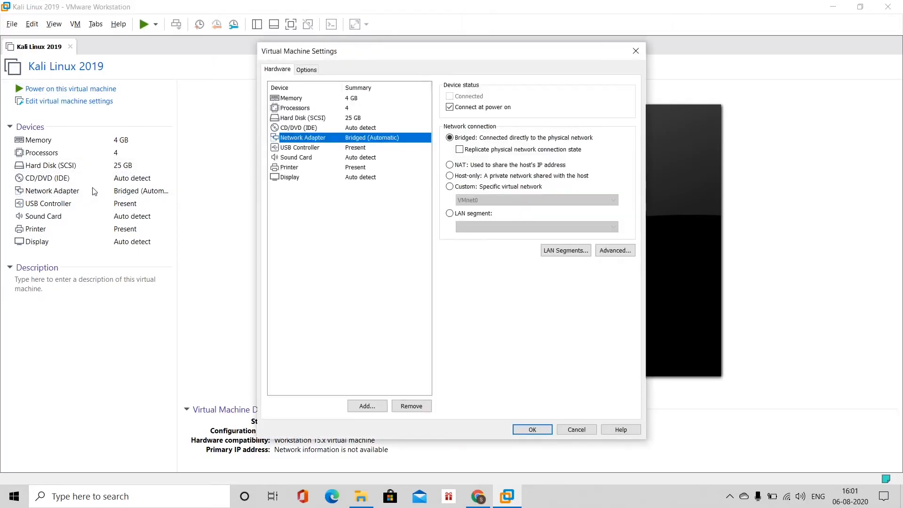
pyautogui.click(302, 132)
pyautogui.click(303, 139)
pyautogui.click(415, 405)
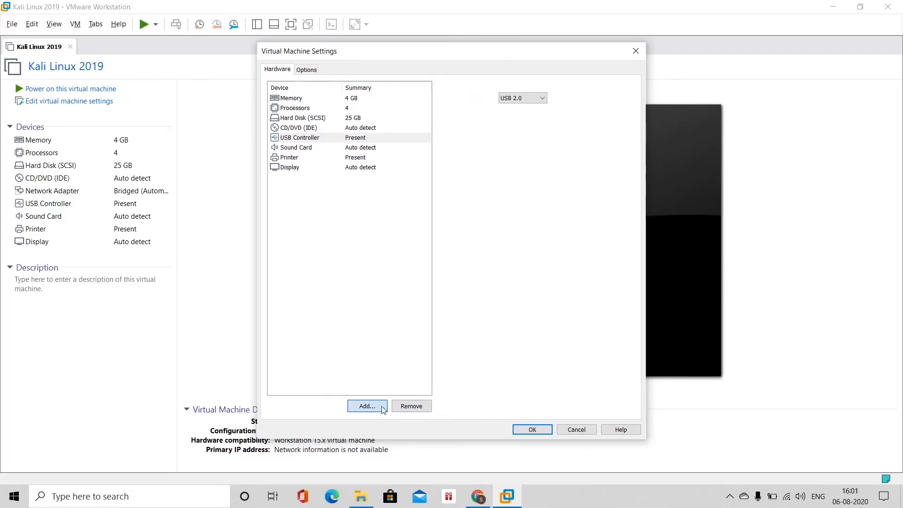
# Add a new Network Adapter set to Bridged and save the VM settings.
pyautogui.click(367, 406)
pyautogui.click(383, 222)
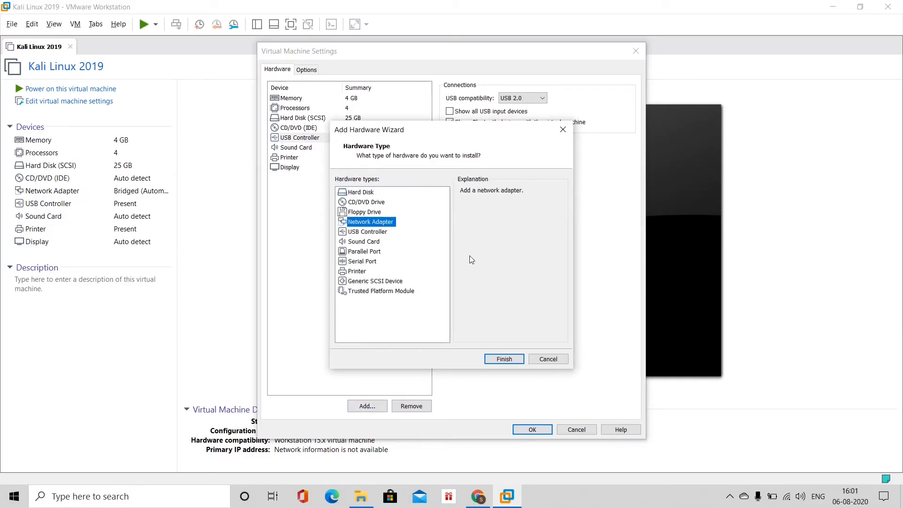
pyautogui.click(523, 359)
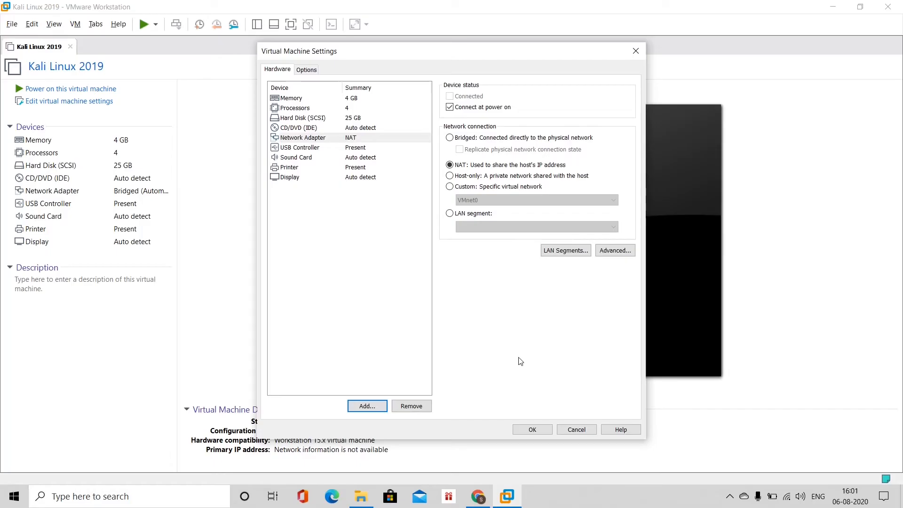
pyautogui.click(450, 138)
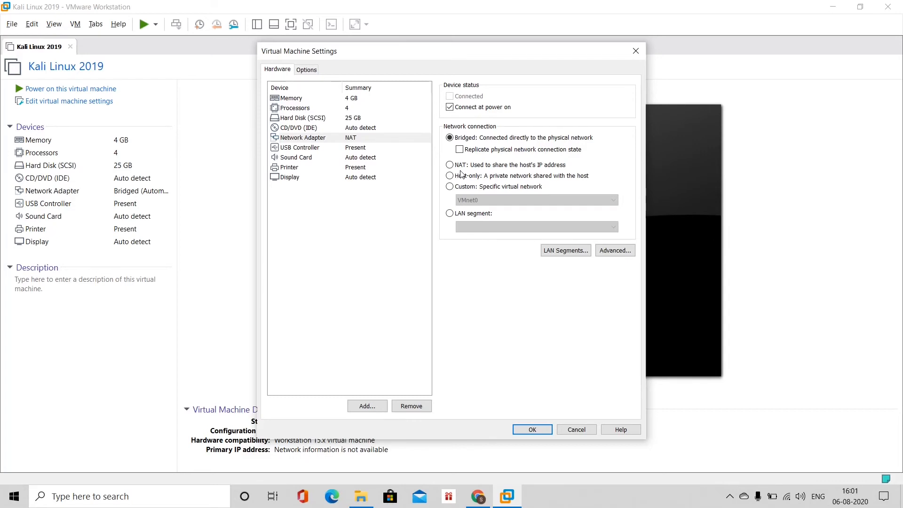
pyautogui.click(544, 430)
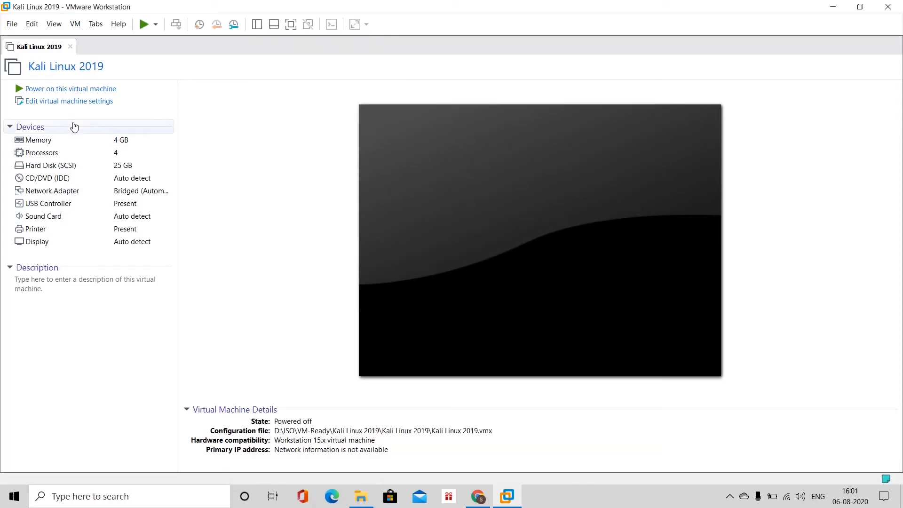
# Power on the Kali VM, boot the default GRUB entry, log in as root and position the terminal.
pyautogui.click(64, 89)
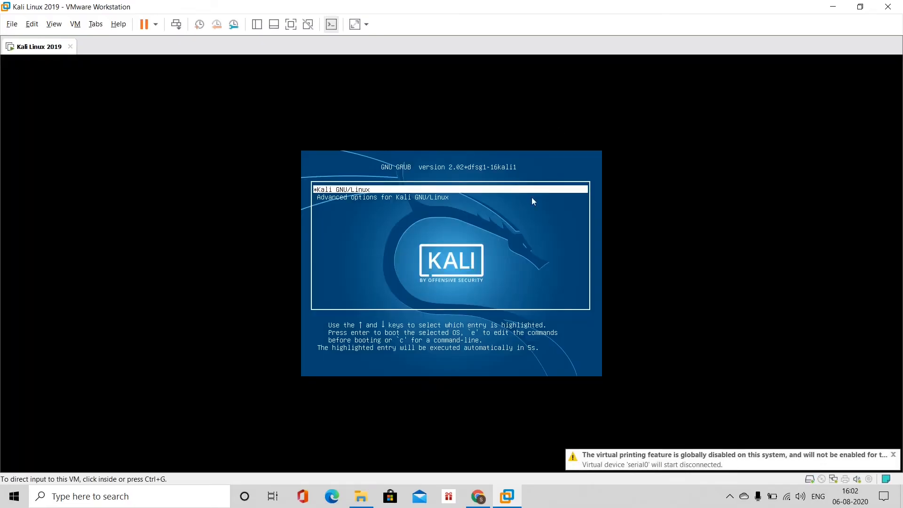
pyautogui.click(532, 198)
pyautogui.press('Return')
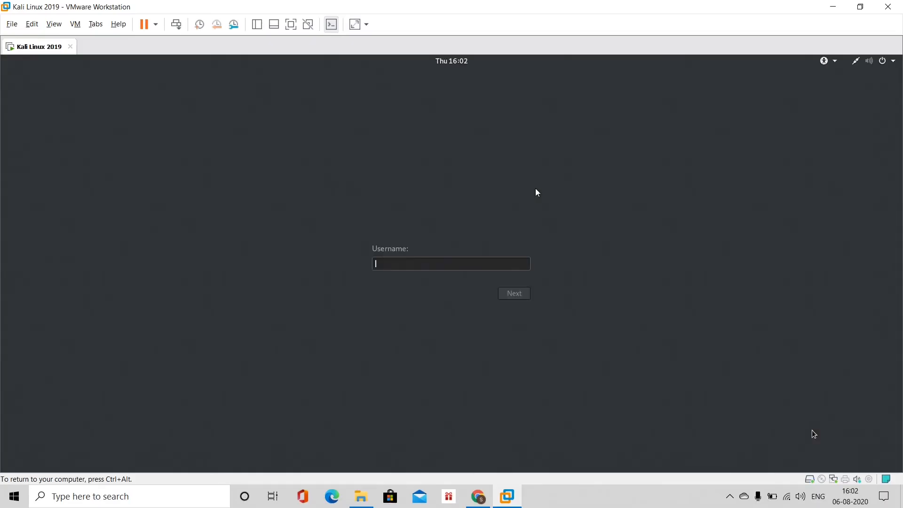
pyautogui.write('root')
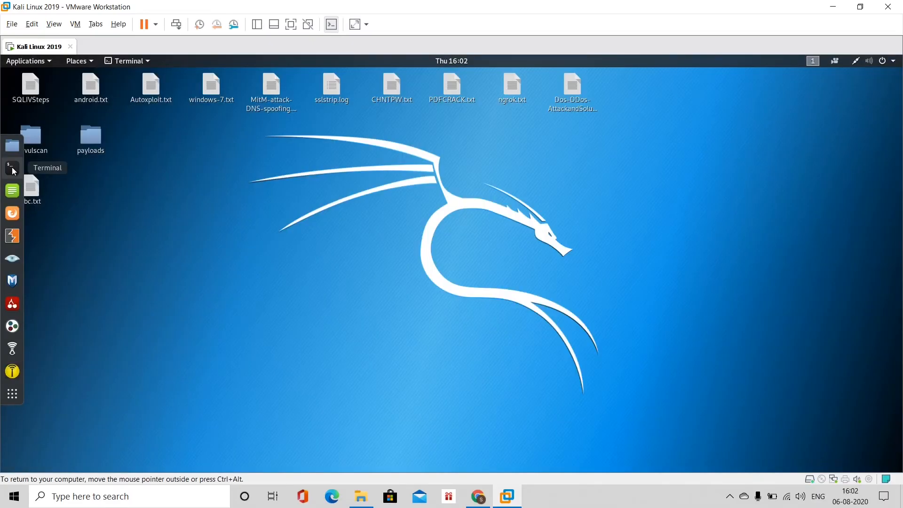
pyautogui.moveTo(389, 133); pyautogui.dragTo(555, 132)
pyautogui.click(321, 143)
# Set the terminal to Normal Size, run ifconfig, and highlight eth0's inet 192.168.0.108.
pyautogui.click(350, 197)
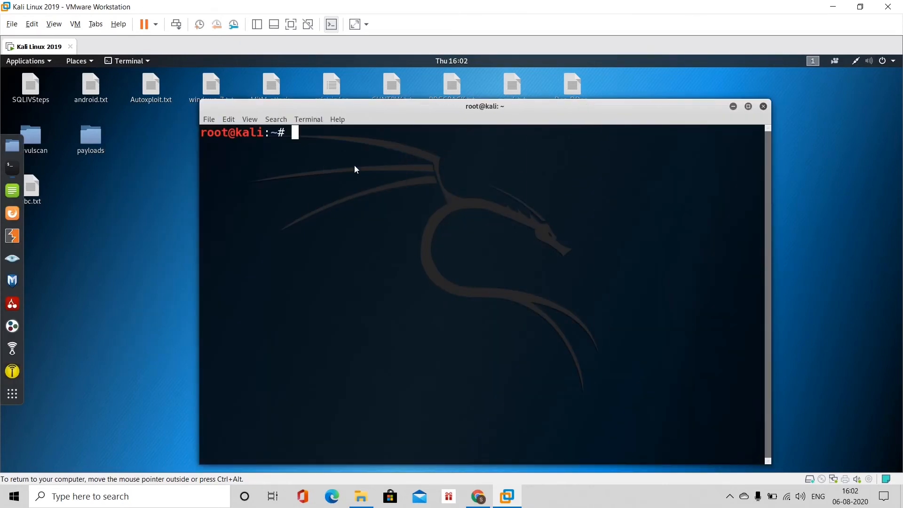
pyautogui.write('ifconfig')
pyautogui.press('Return')
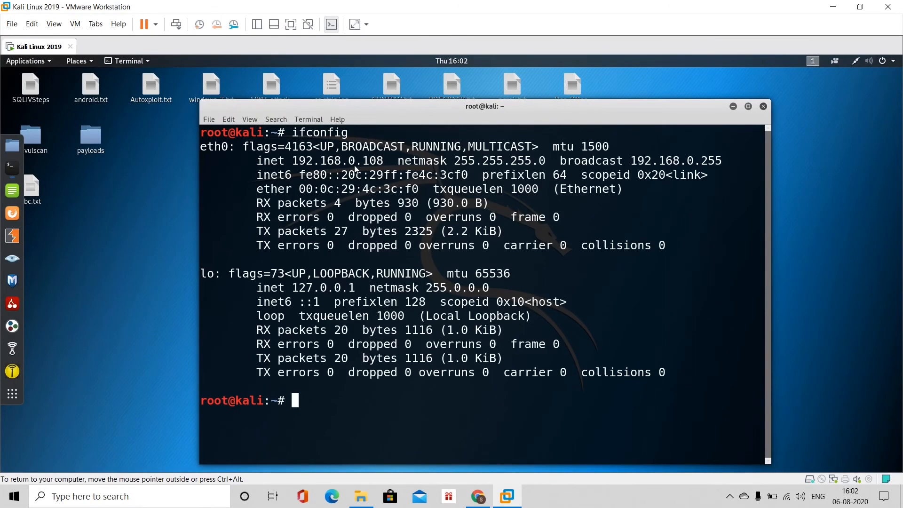
pyautogui.moveTo(257, 161); pyautogui.dragTo(382, 167)
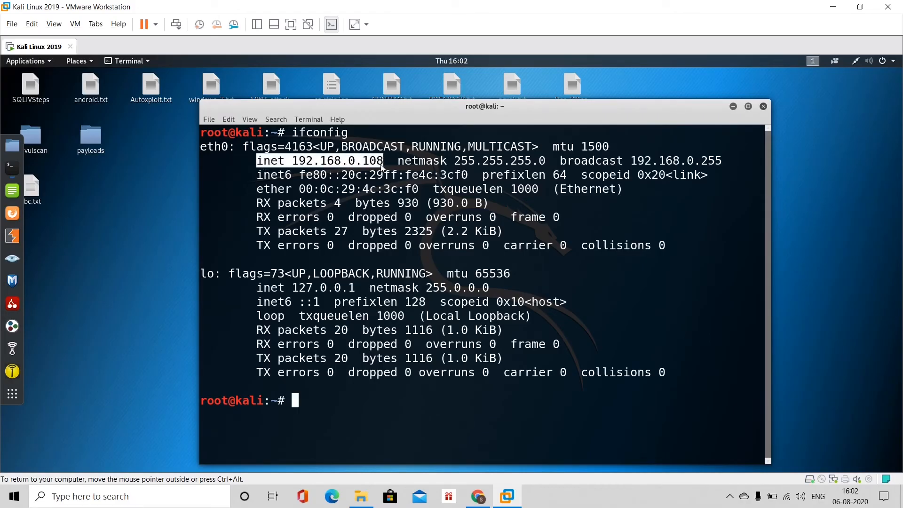
pyautogui.click(260, 178)
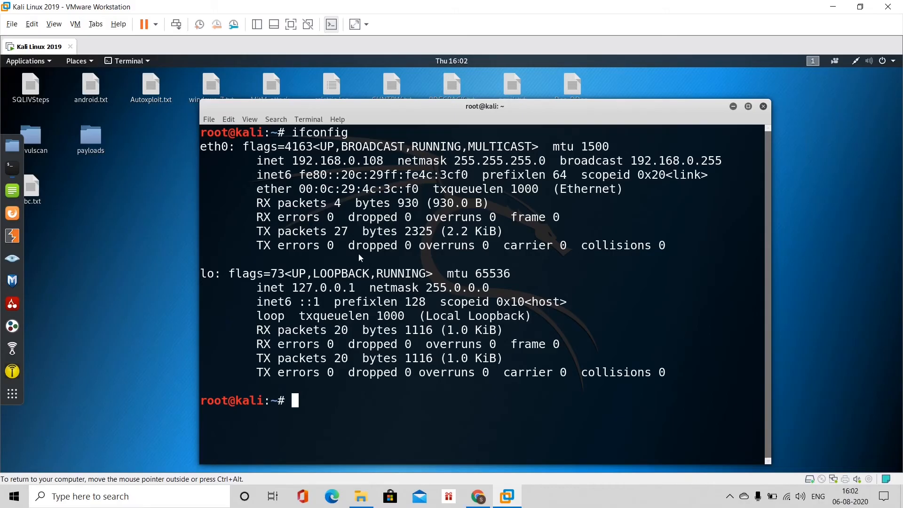
pyautogui.moveTo(263, 176); pyautogui.dragTo(418, 175)
pyautogui.click(378, 401)
# Run dhclient, then rerun ifconfig and highlight eth0's inet address again.
pyautogui.write('dhclient')
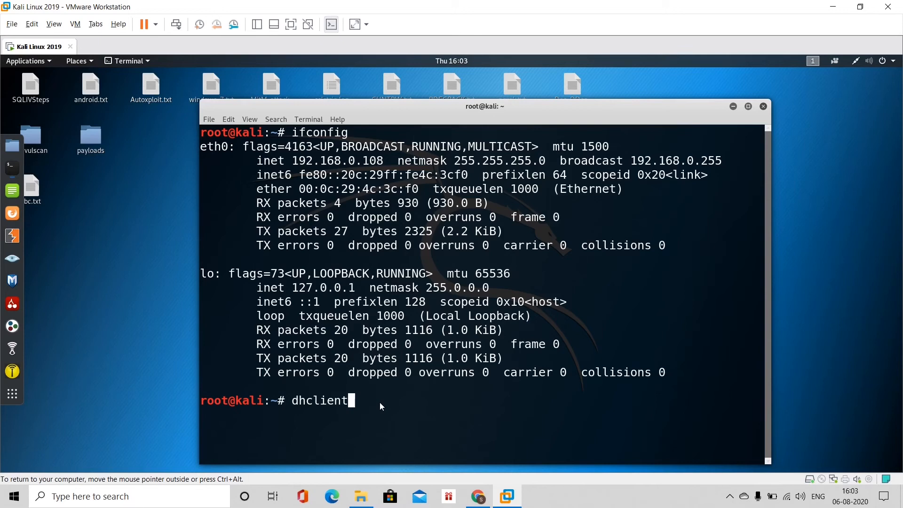
pyautogui.press('Return')
pyautogui.write('ifc')
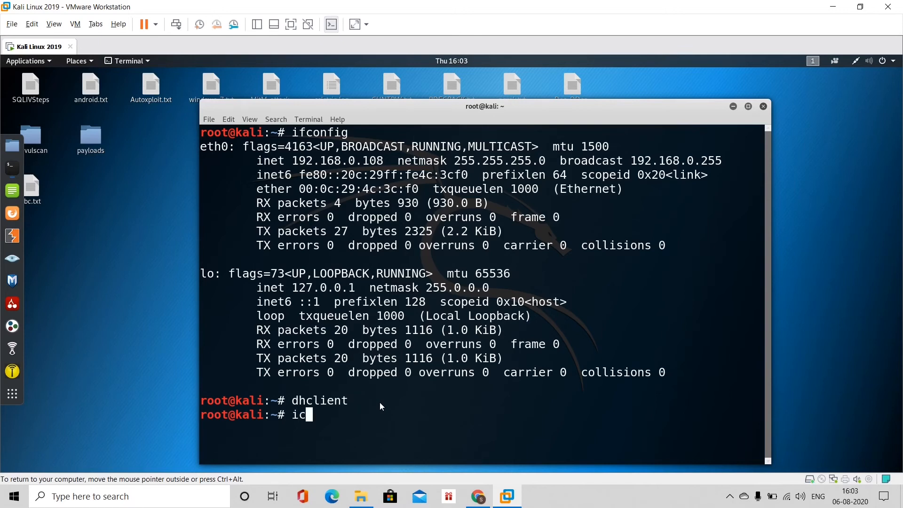
pyautogui.press('BackSpace')
pyautogui.press('BackSpace')
pyautogui.write('fconfig')
pyautogui.press('Return')
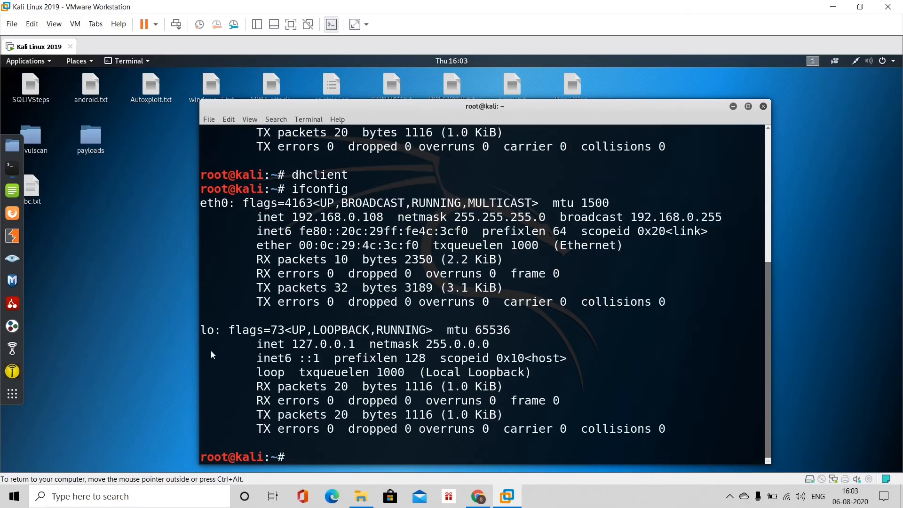
pyautogui.moveTo(258, 221); pyautogui.dragTo(385, 221)
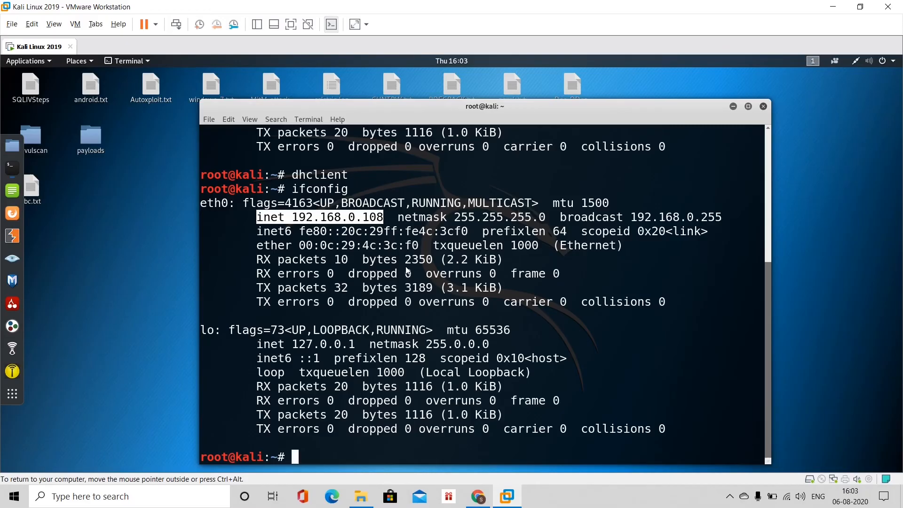
pyautogui.click(361, 496)
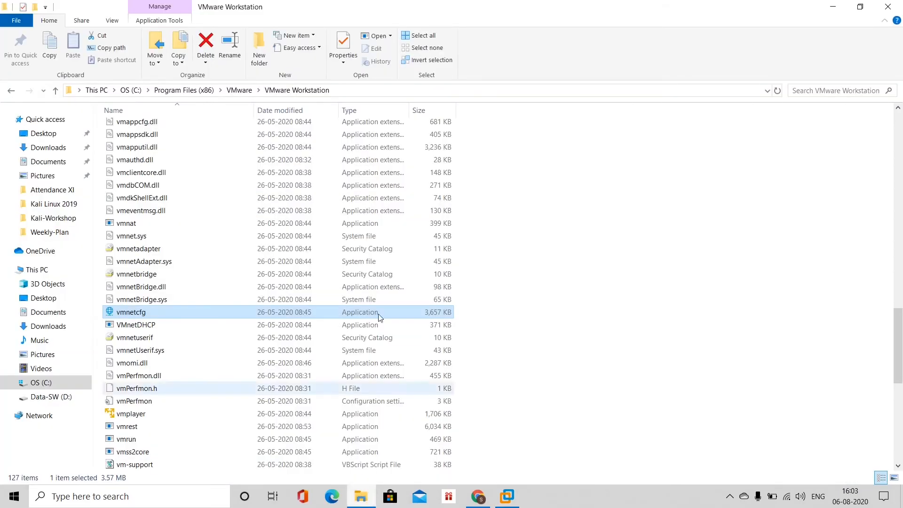
pyautogui.click(348, 89)
pyautogui.click(349, 89)
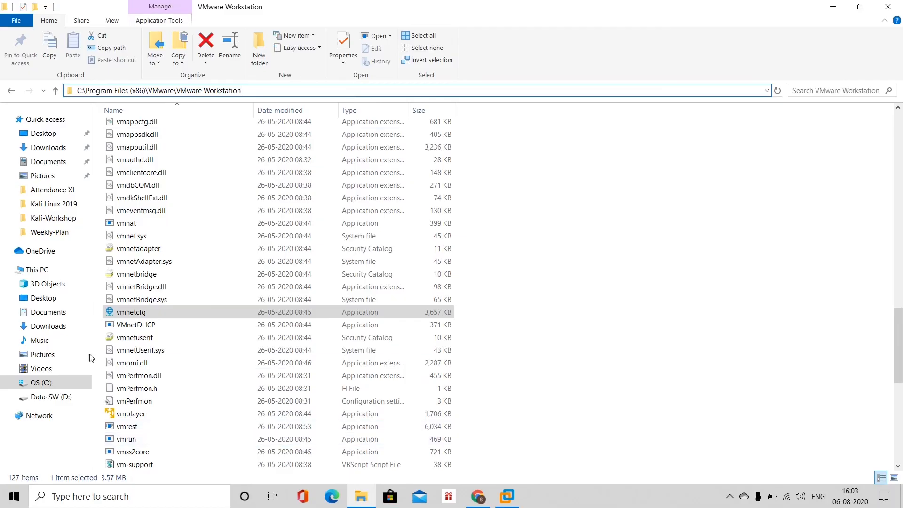
pyautogui.click(127, 313)
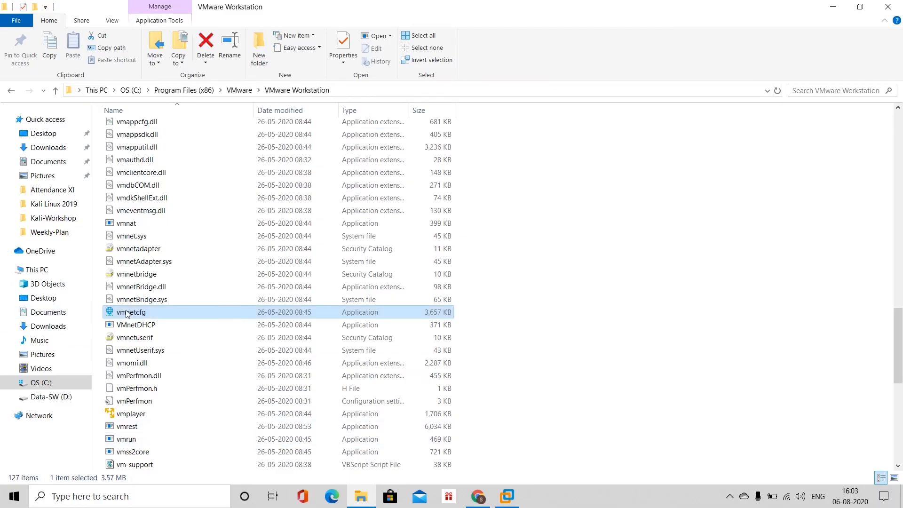
pyautogui.rightClick(127, 314)
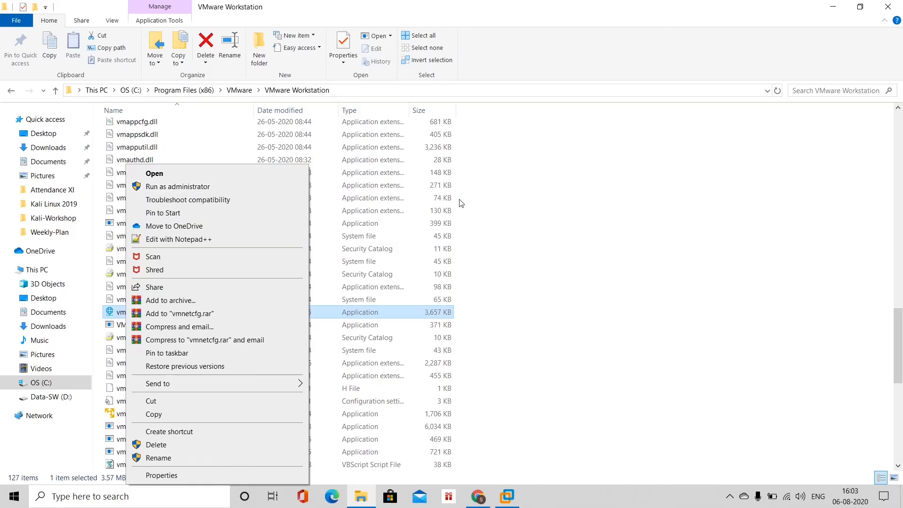
pyautogui.click(556, 201)
pyautogui.click(507, 496)
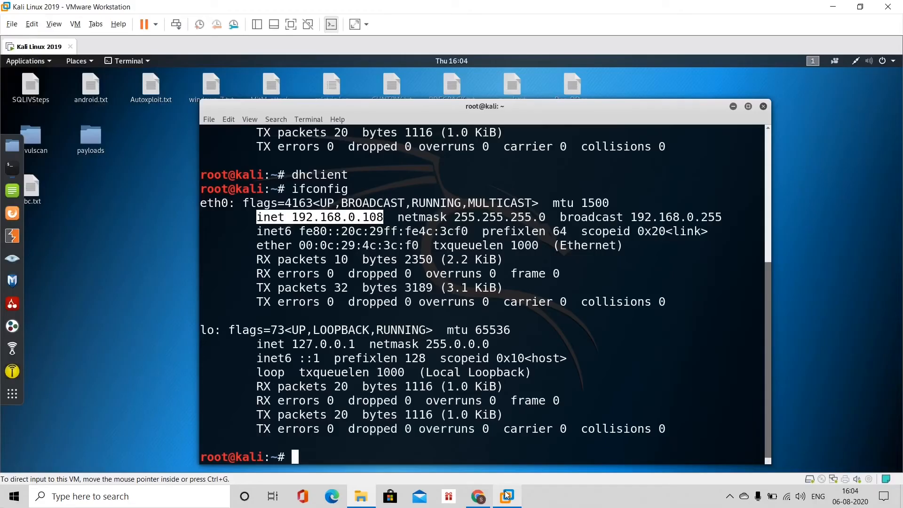
pyautogui.click(76, 24)
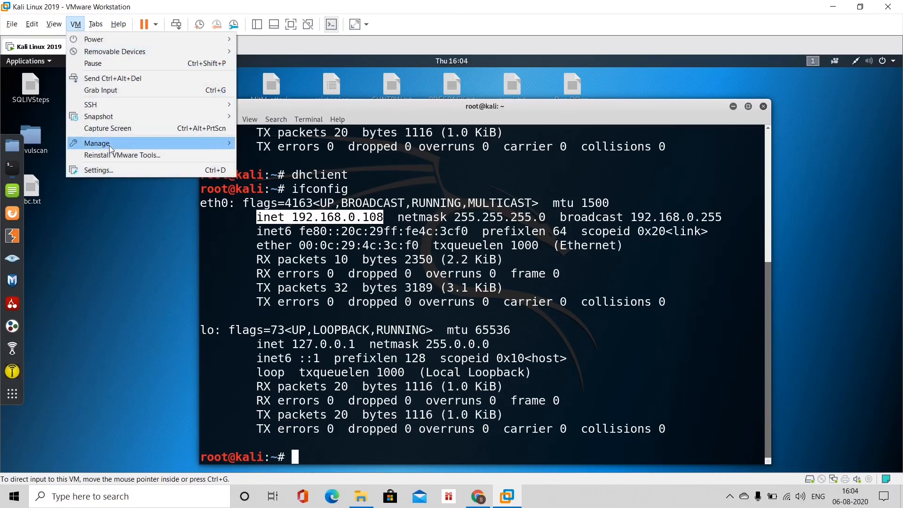
pyautogui.click(122, 170)
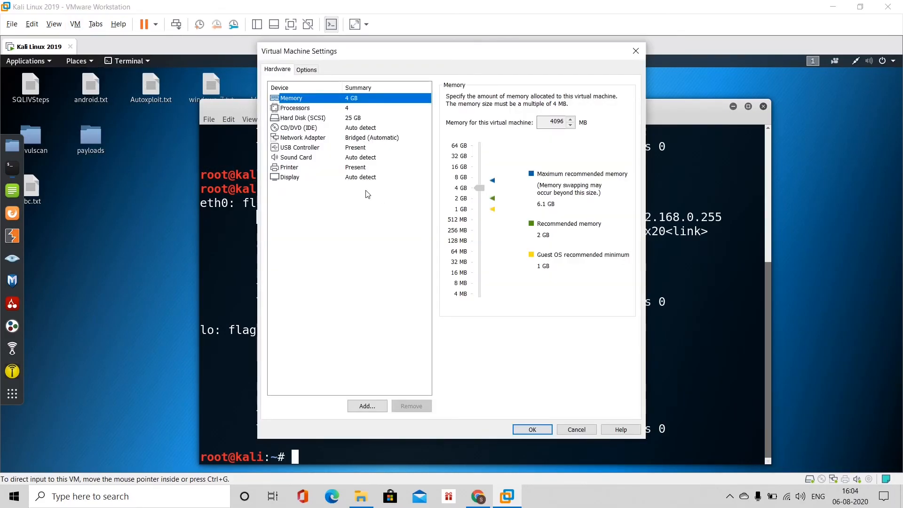
pyautogui.click(338, 138)
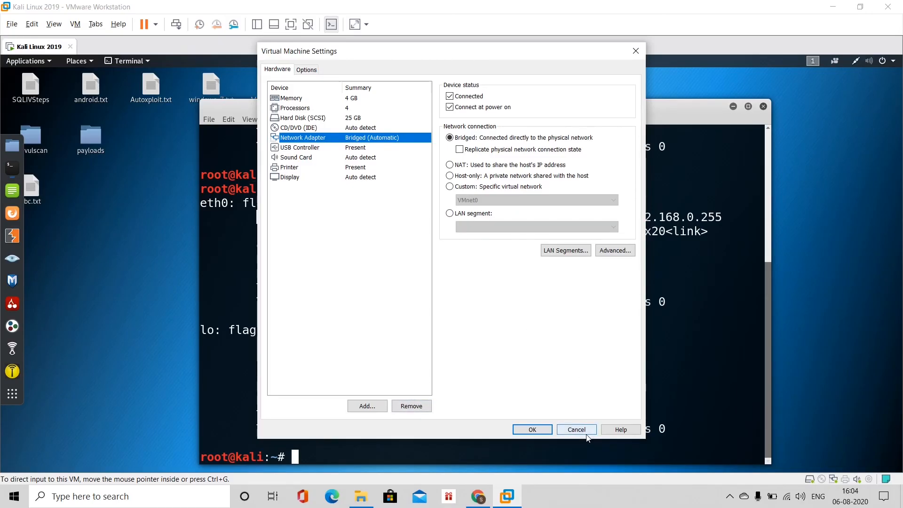
pyautogui.click(545, 430)
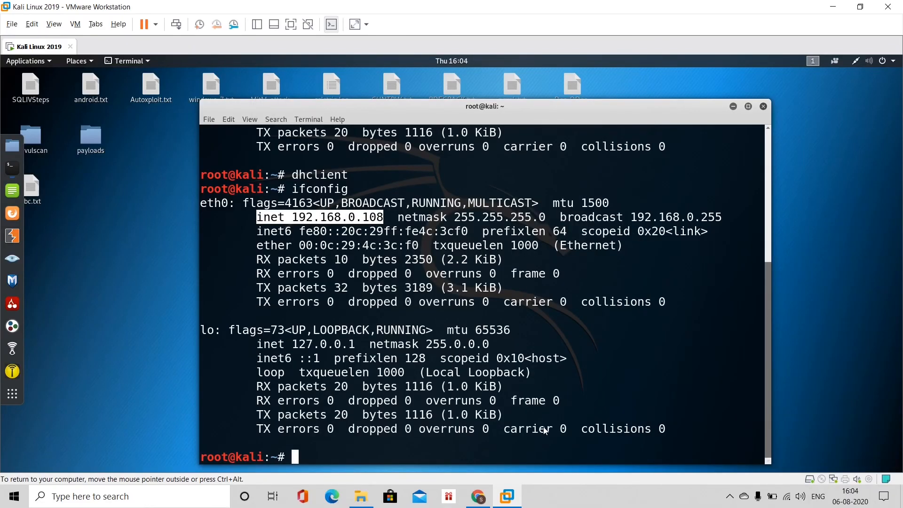